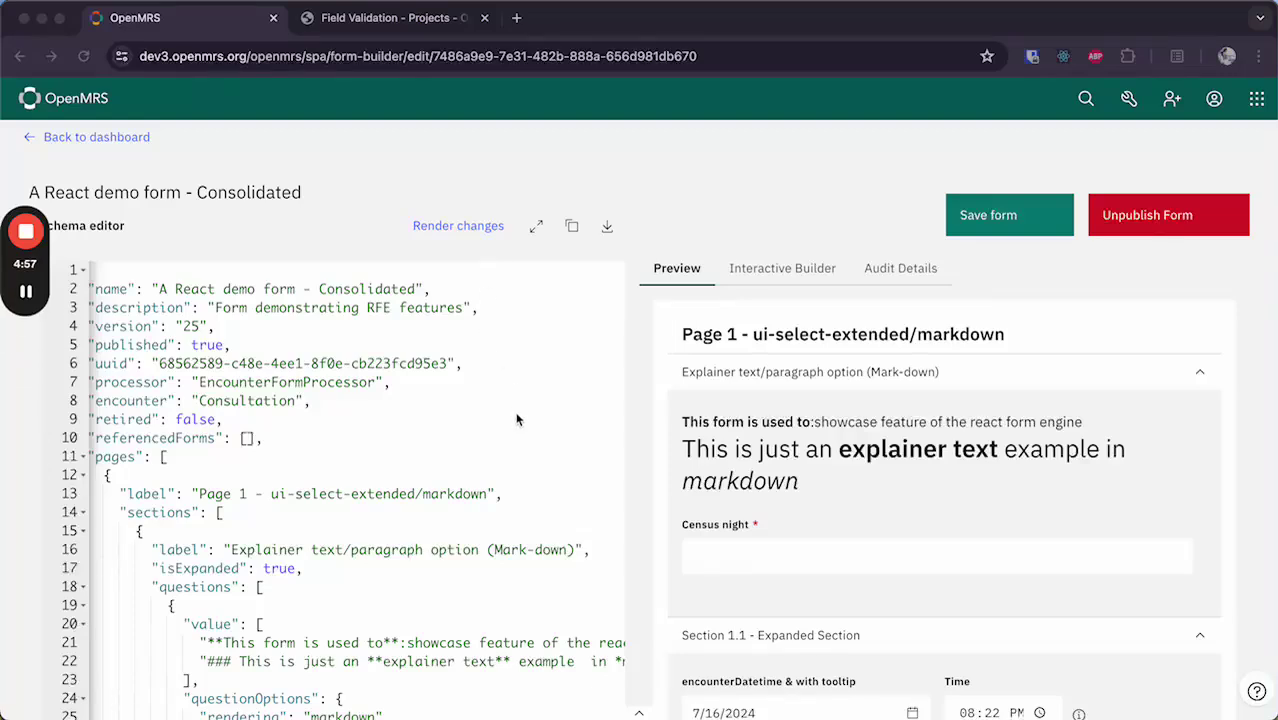
# Scroll the schema and preview past Section 1.1 to the collapsed Hidden Section and Page 2 - Rendering
pyautogui.scroll(-1, 720, 442)
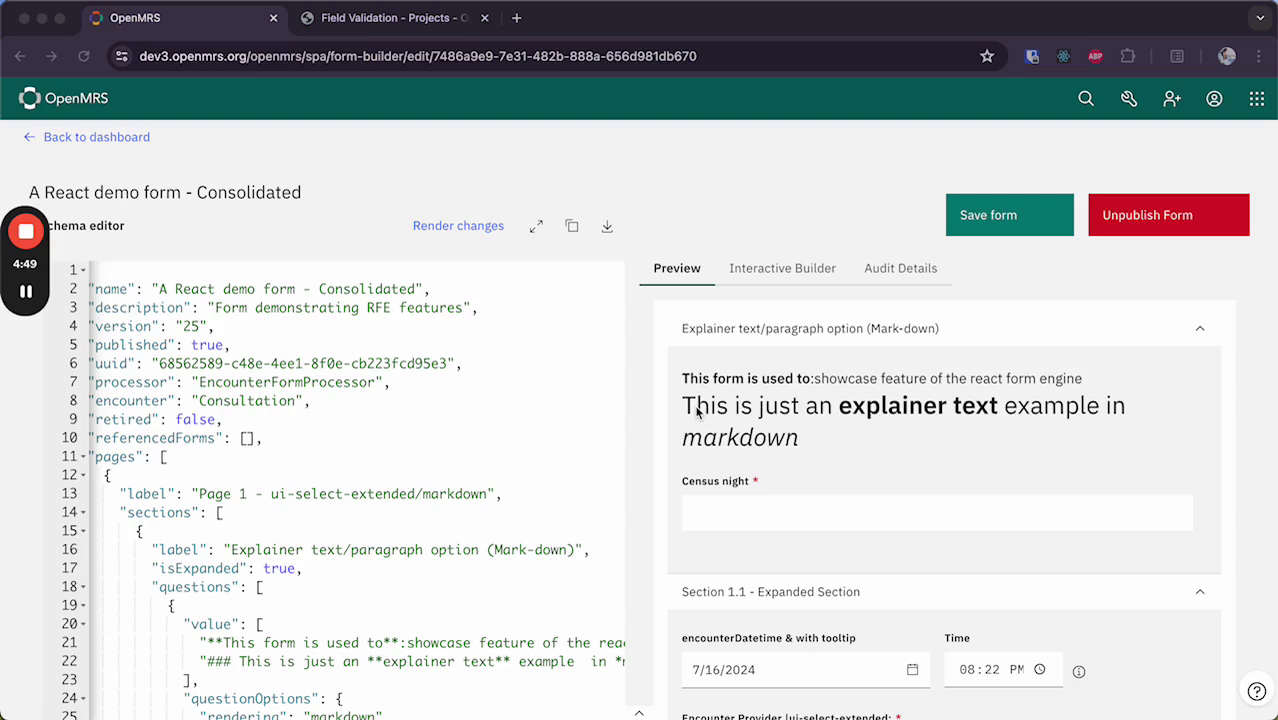
pyautogui.scroll(-3, 522, 499)
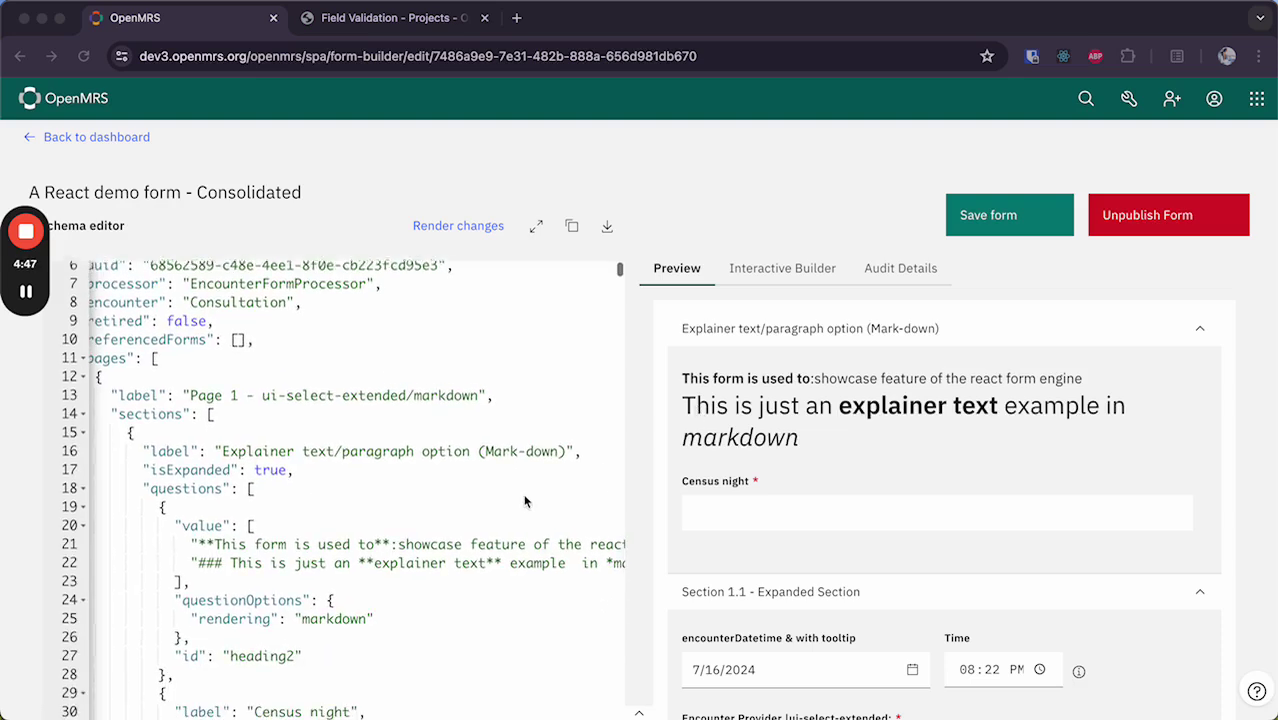
pyautogui.scroll(-3, 230, 531)
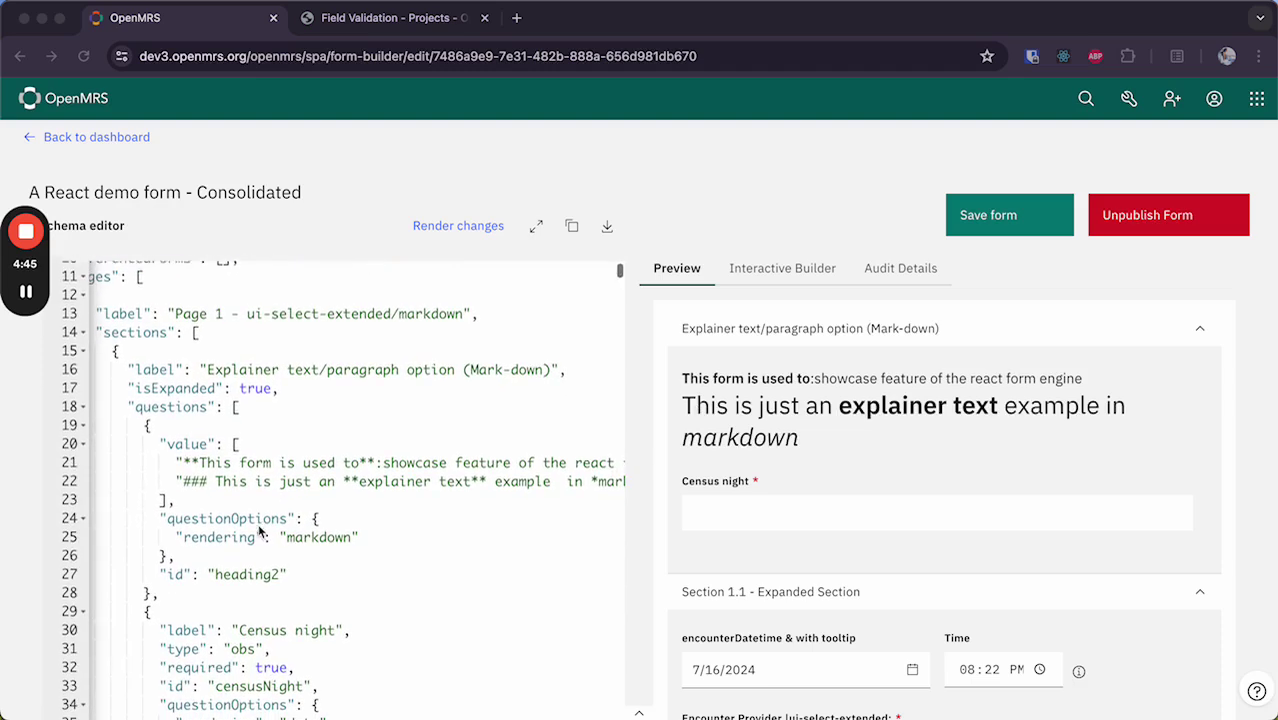
pyautogui.scroll(-1, 258, 531)
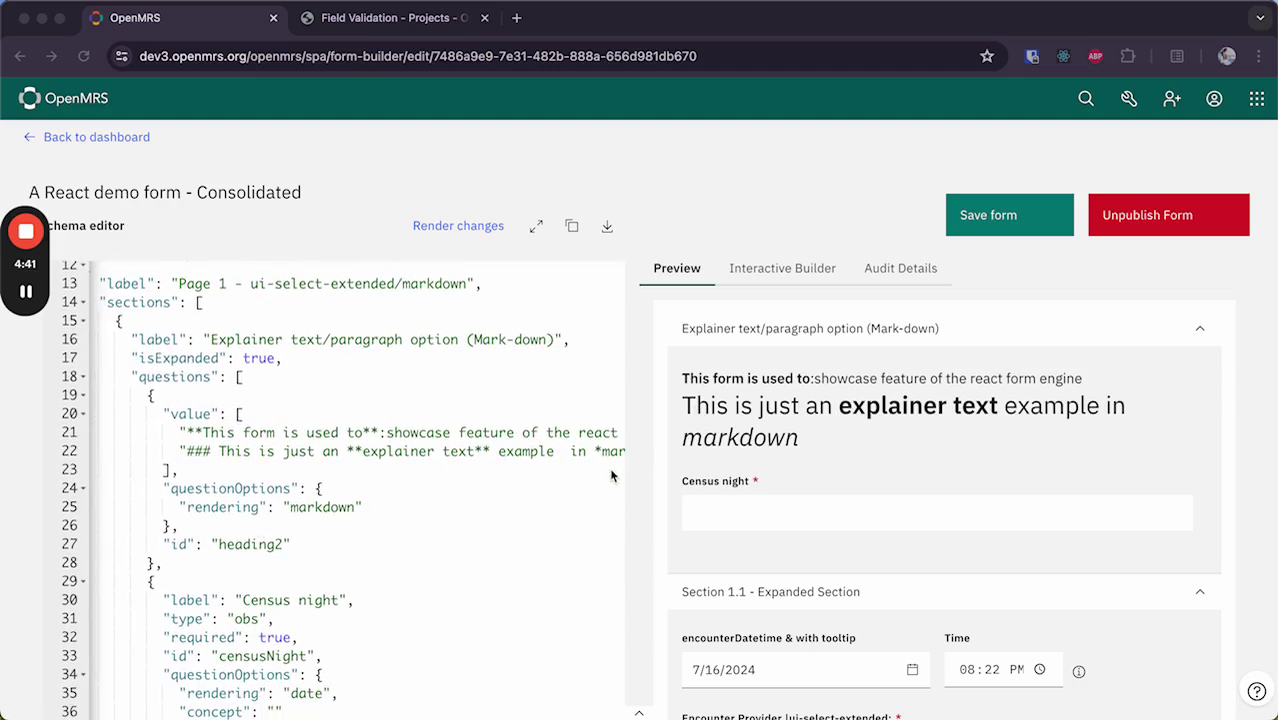
pyautogui.scroll(-1, 609, 467)
pyautogui.scroll(-3, 920, 477)
pyautogui.scroll(-5, 920, 477)
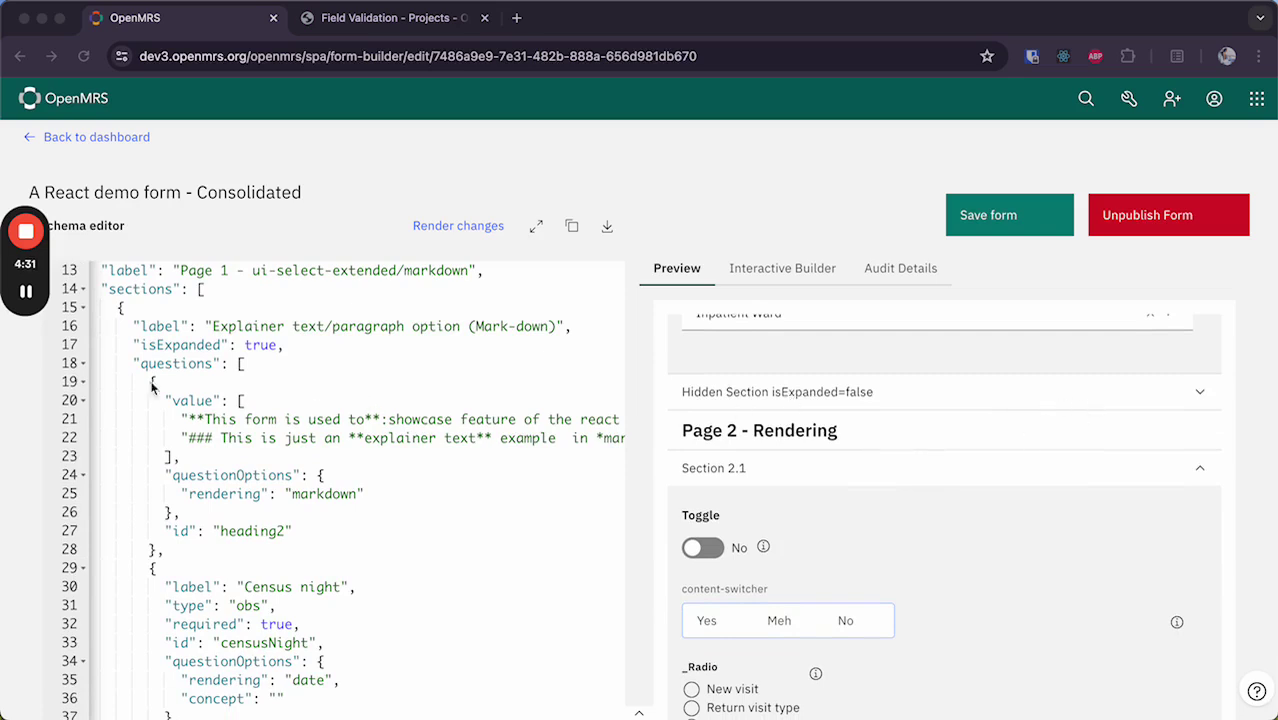
# Select isExpanded in the schema and toggle the Hidden Section open and closed, leaving it collapsed
pyautogui.doubleClick(152, 346)
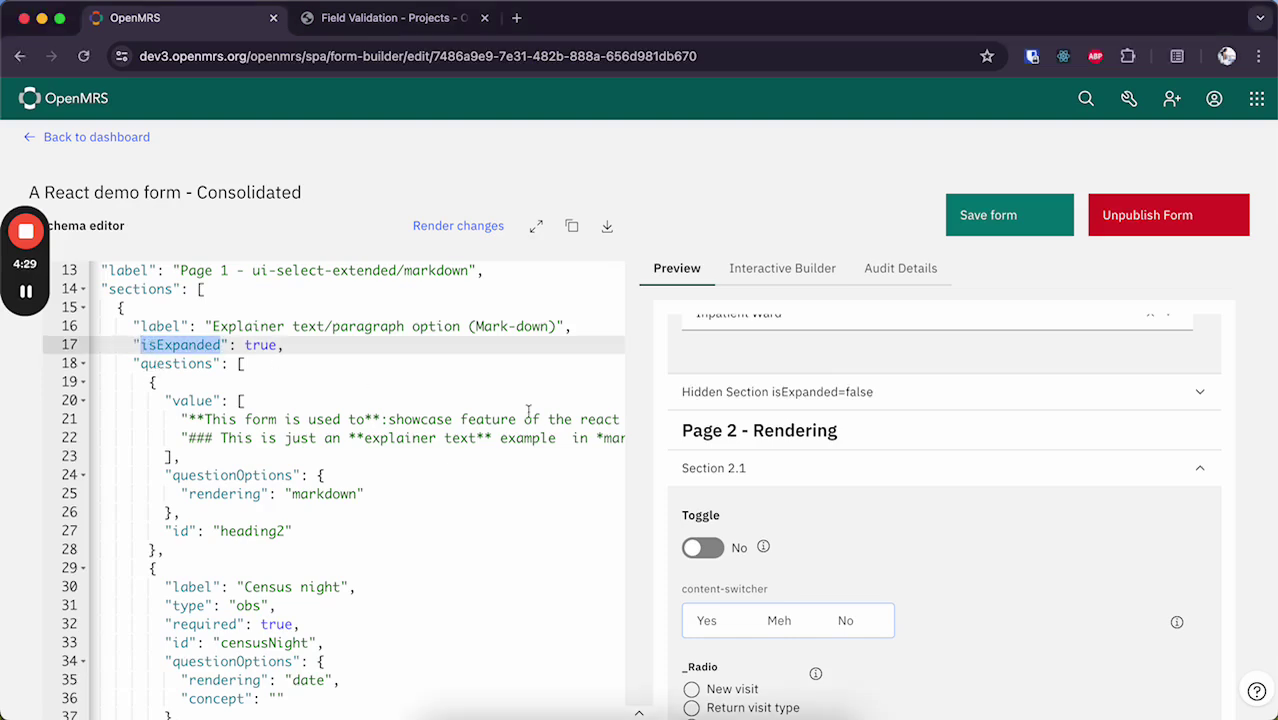
pyautogui.click(806, 399)
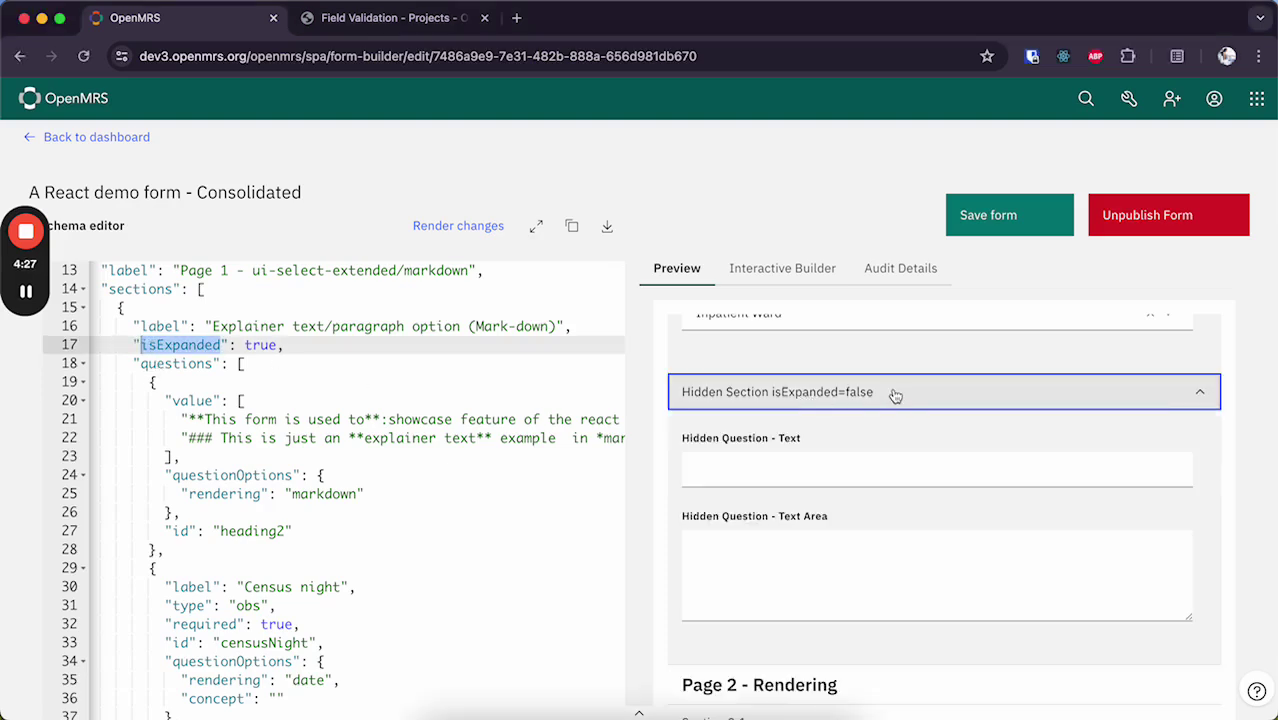
pyautogui.click(895, 397)
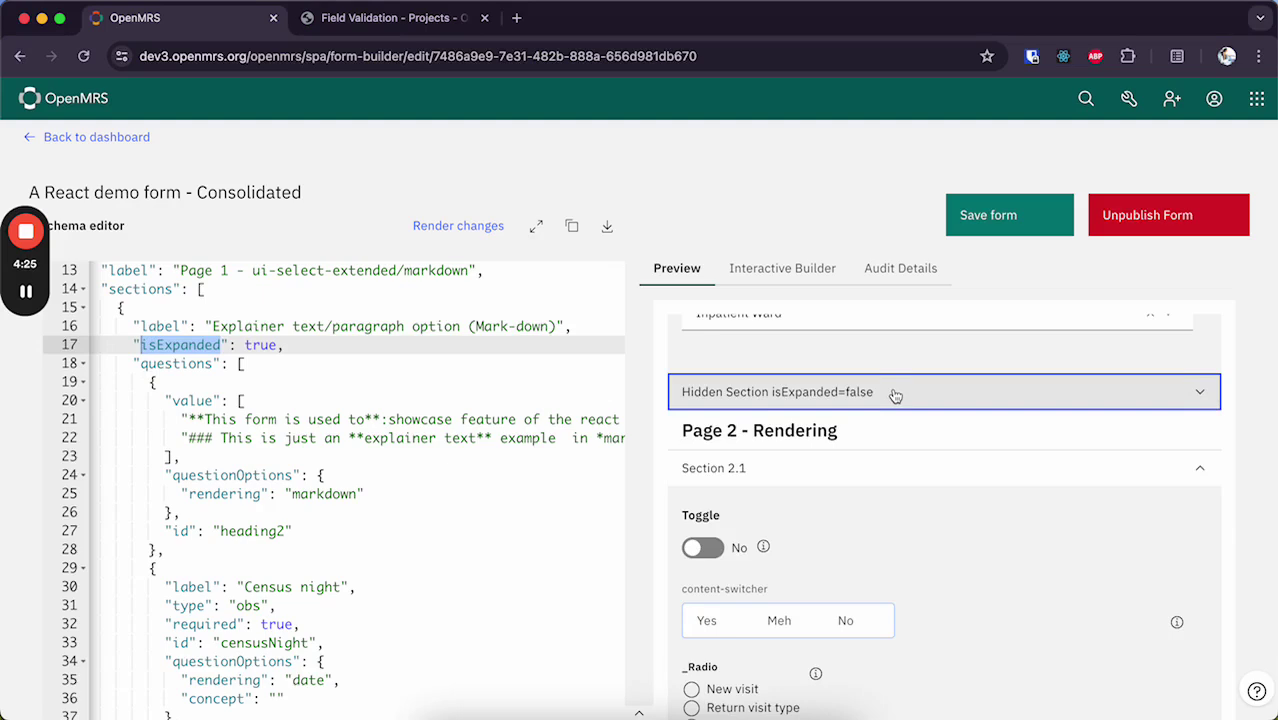
pyautogui.click(895, 395)
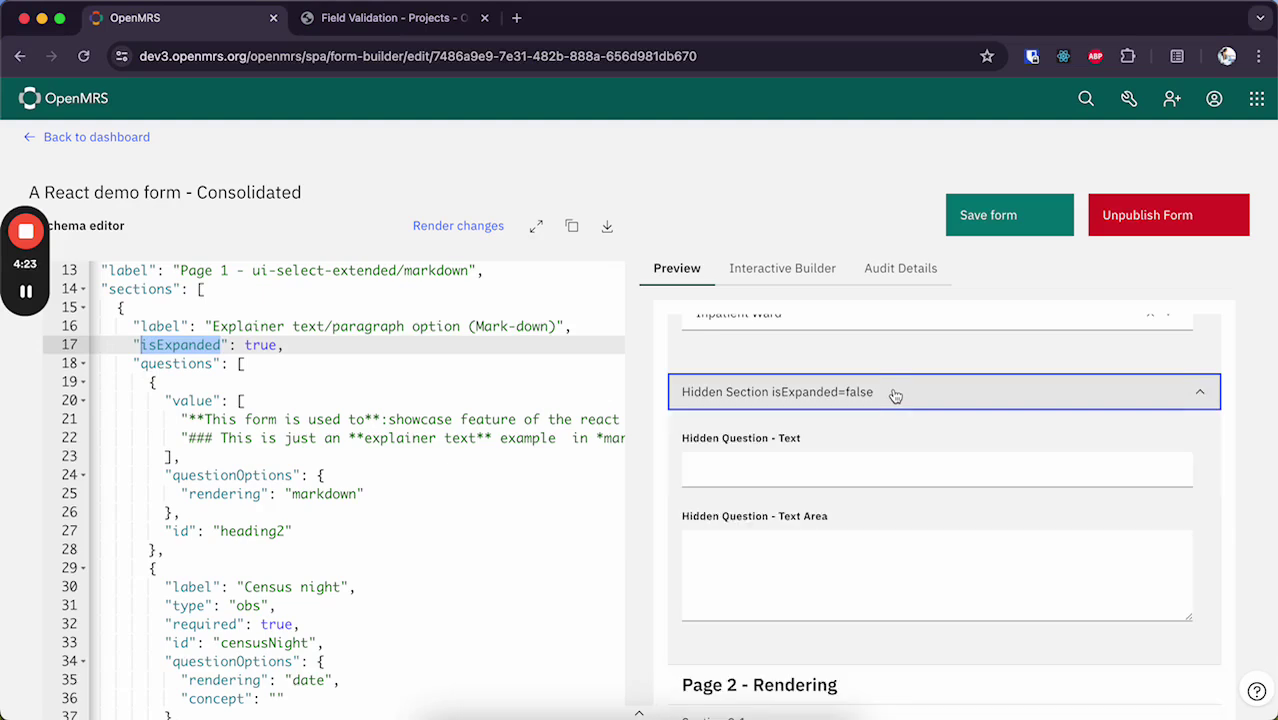
pyautogui.click(895, 395)
# Scroll the preview down to Page 2's Section 2.1 with the Date field
pyautogui.scroll(-5, 934, 499)
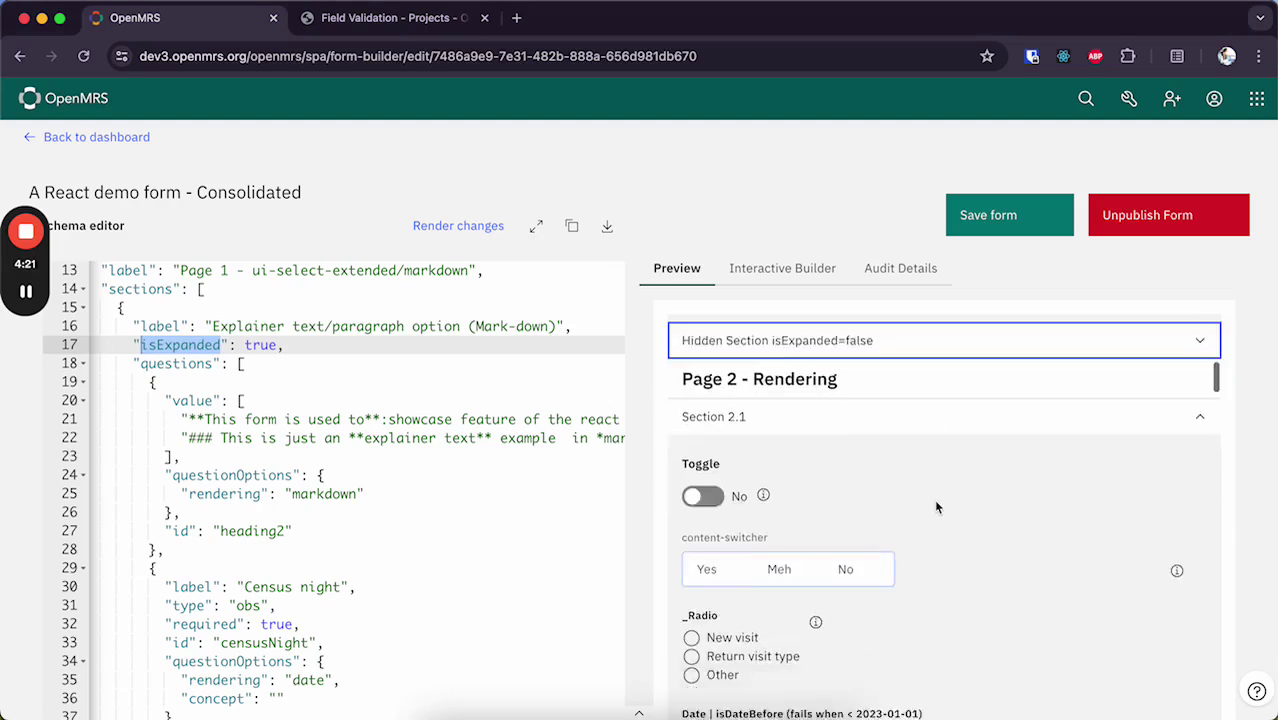
pyautogui.scroll(-3, 936, 507)
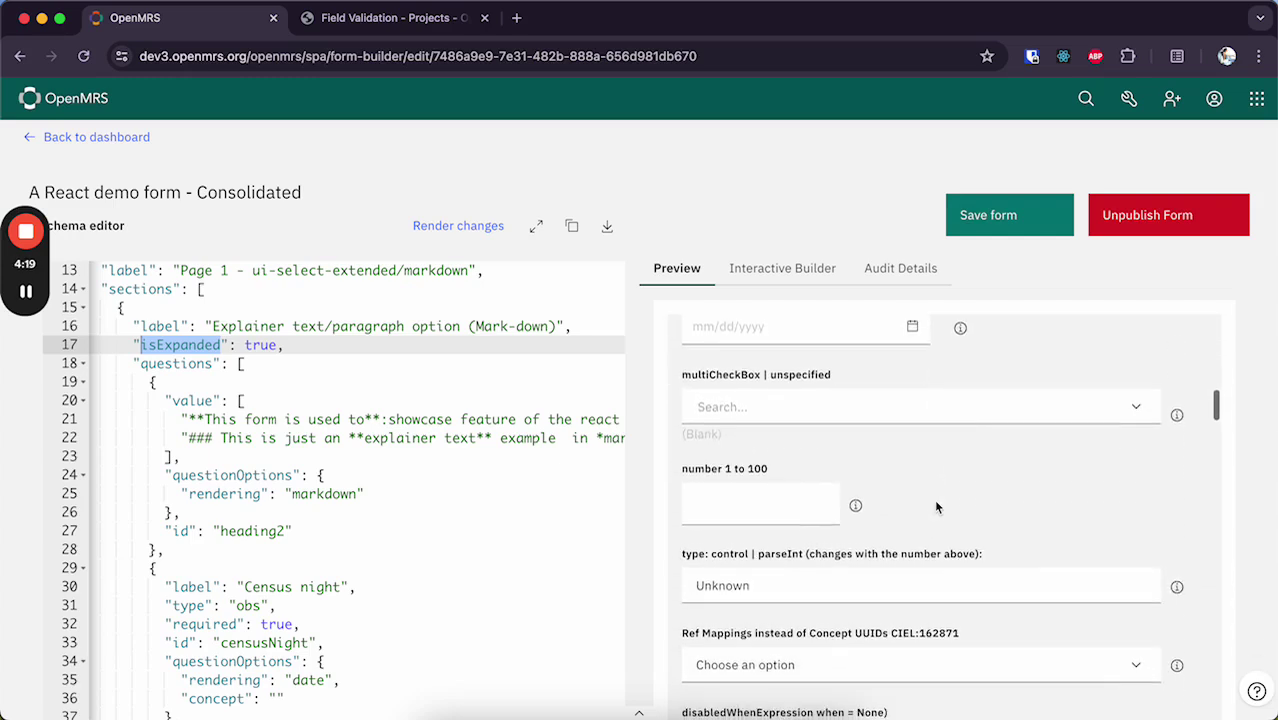
pyautogui.scroll(2, 936, 507)
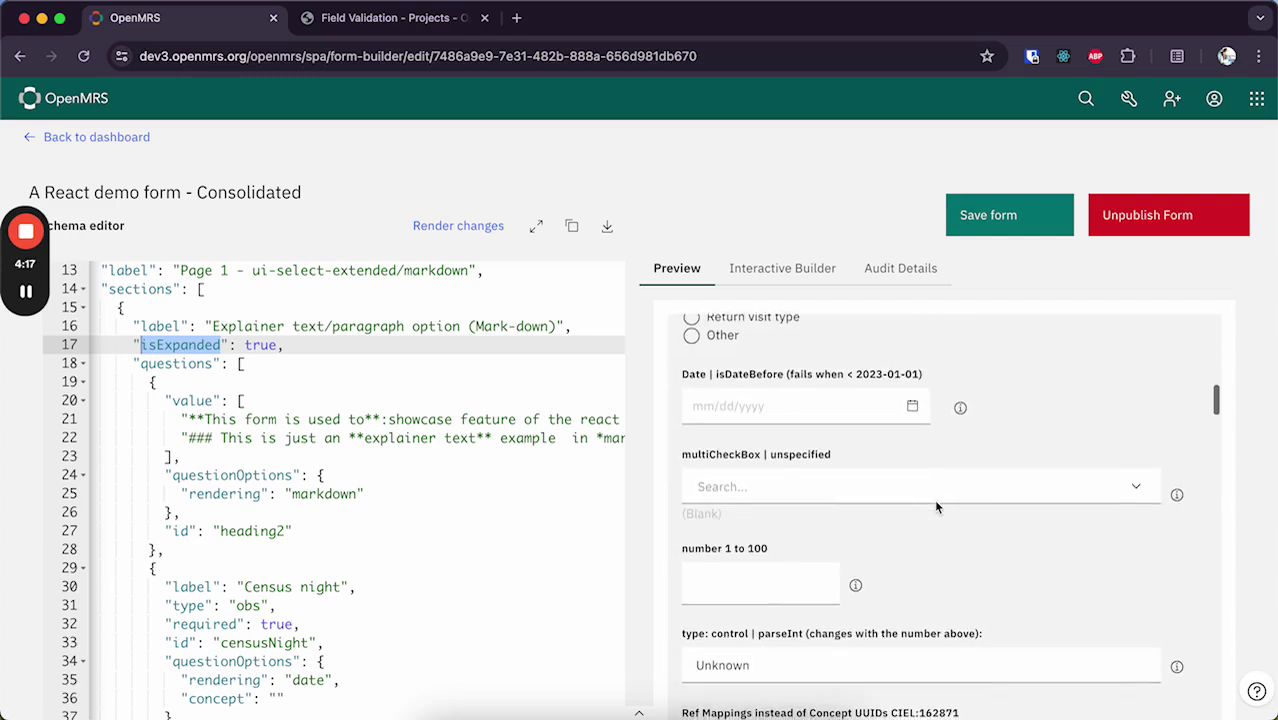
pyautogui.scroll(-1, 936, 505)
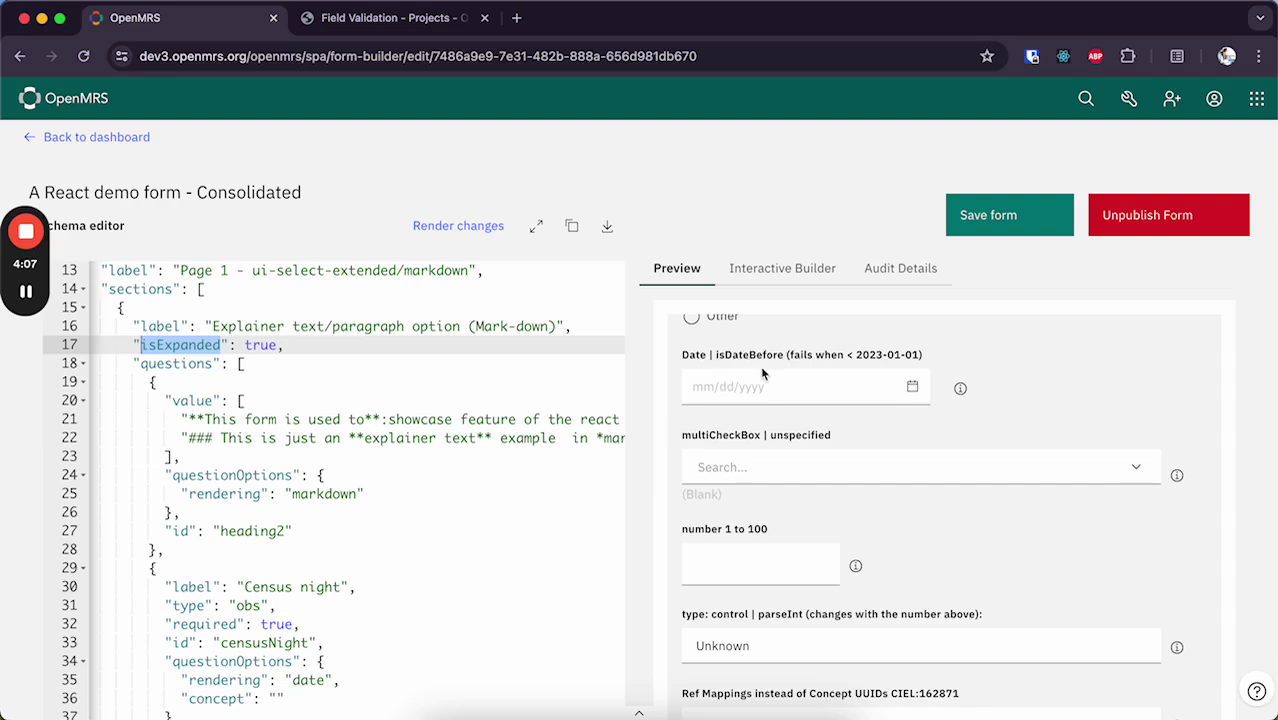
# Try the Date calendar, then search the schema for 'failsWhen' to the 'Date must be after 2023-01-01' message
pyautogui.click(845, 386)
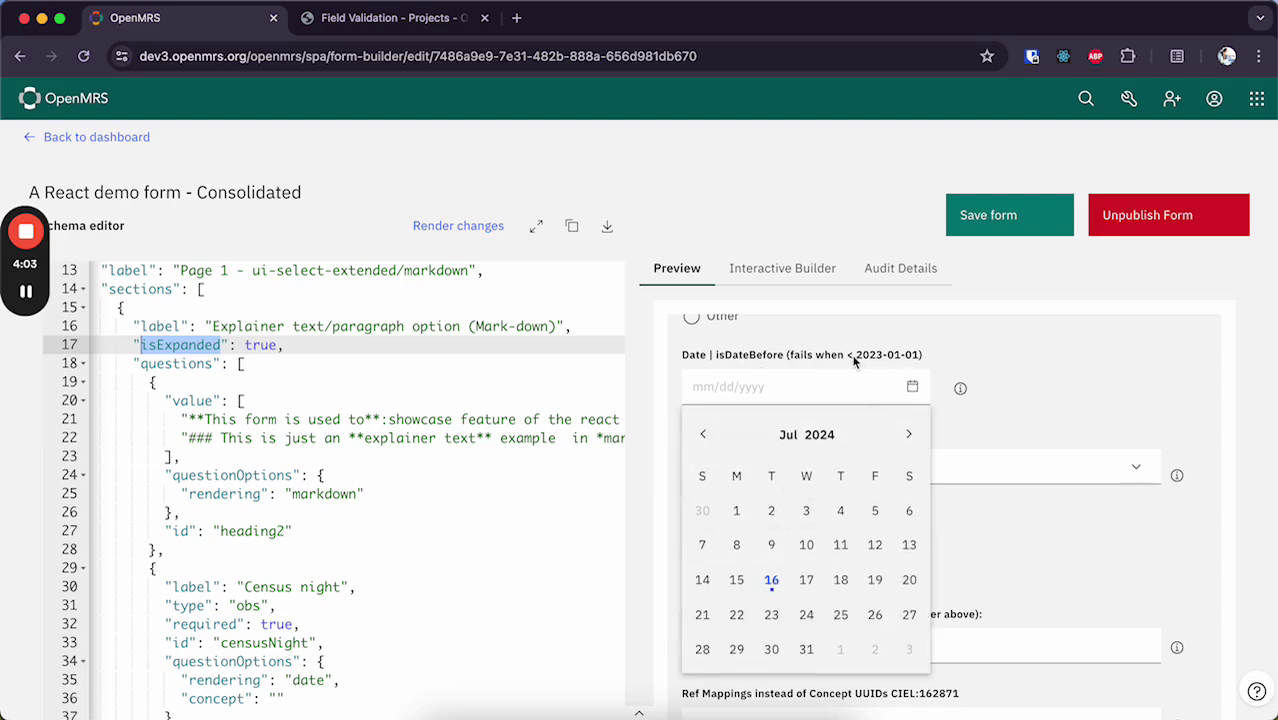
pyautogui.press('Escape')
pyautogui.click(491, 419)
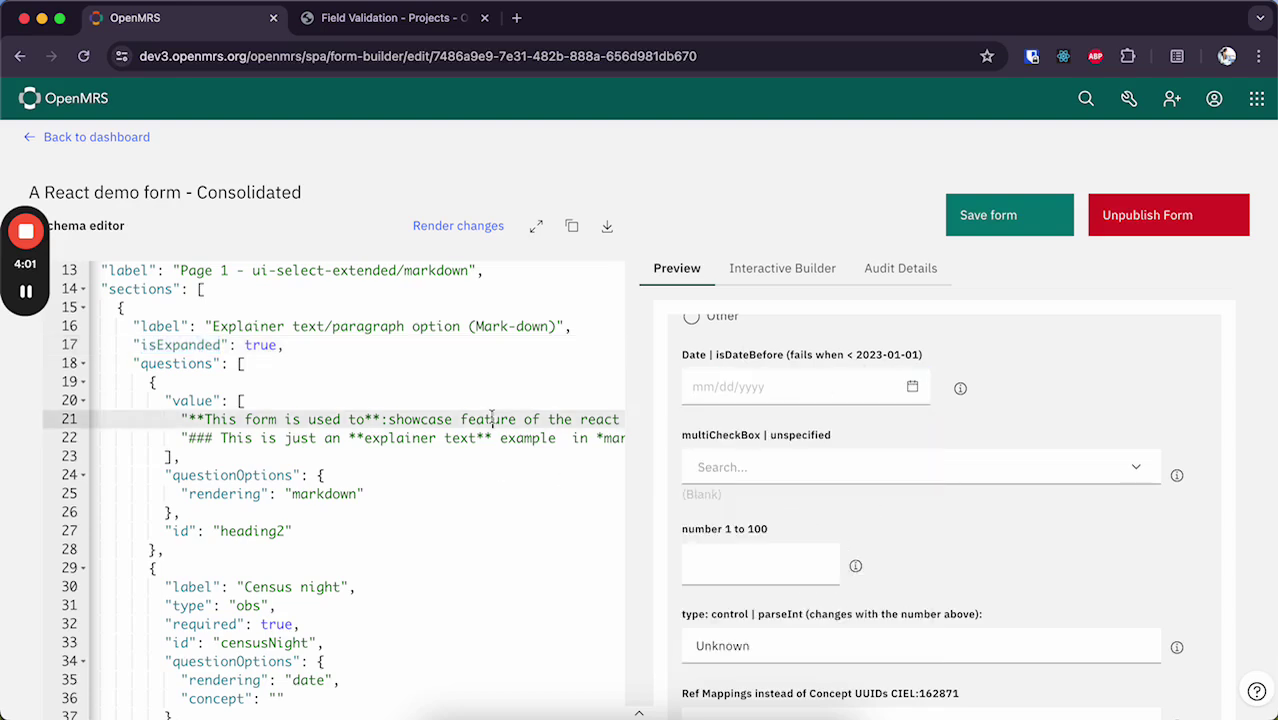
pyautogui.press('super+f')
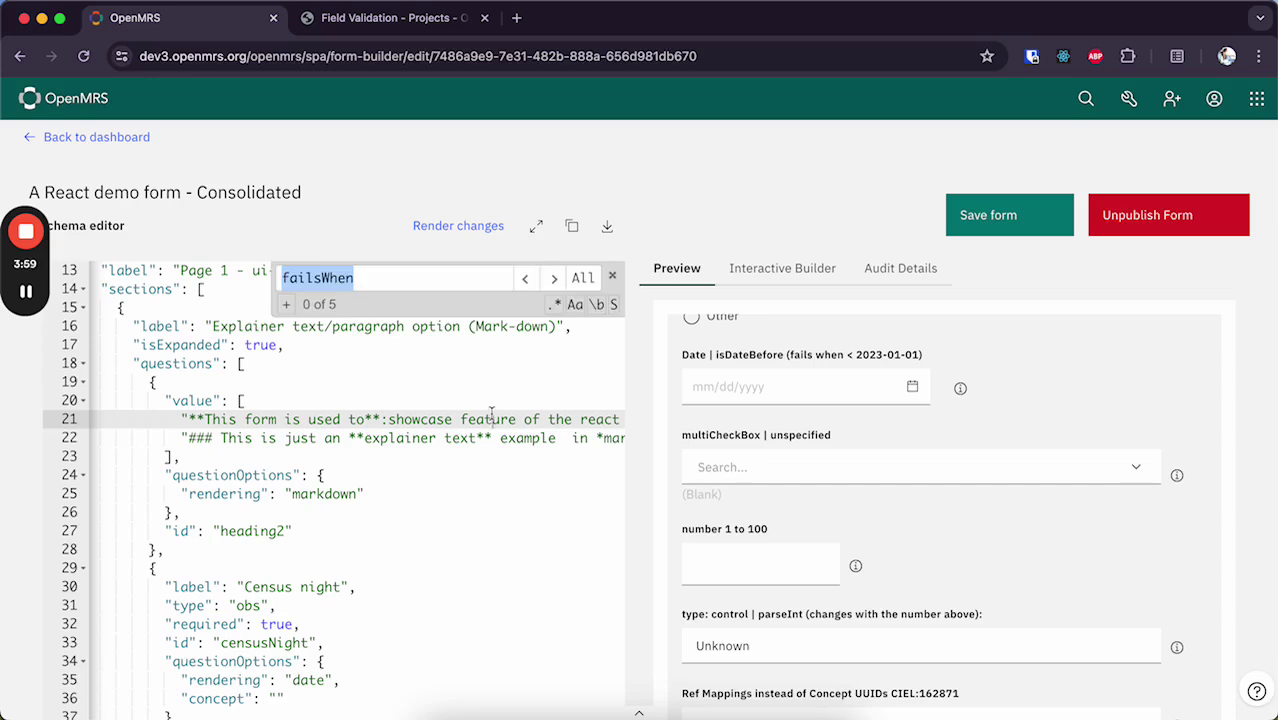
pyautogui.press('Return')
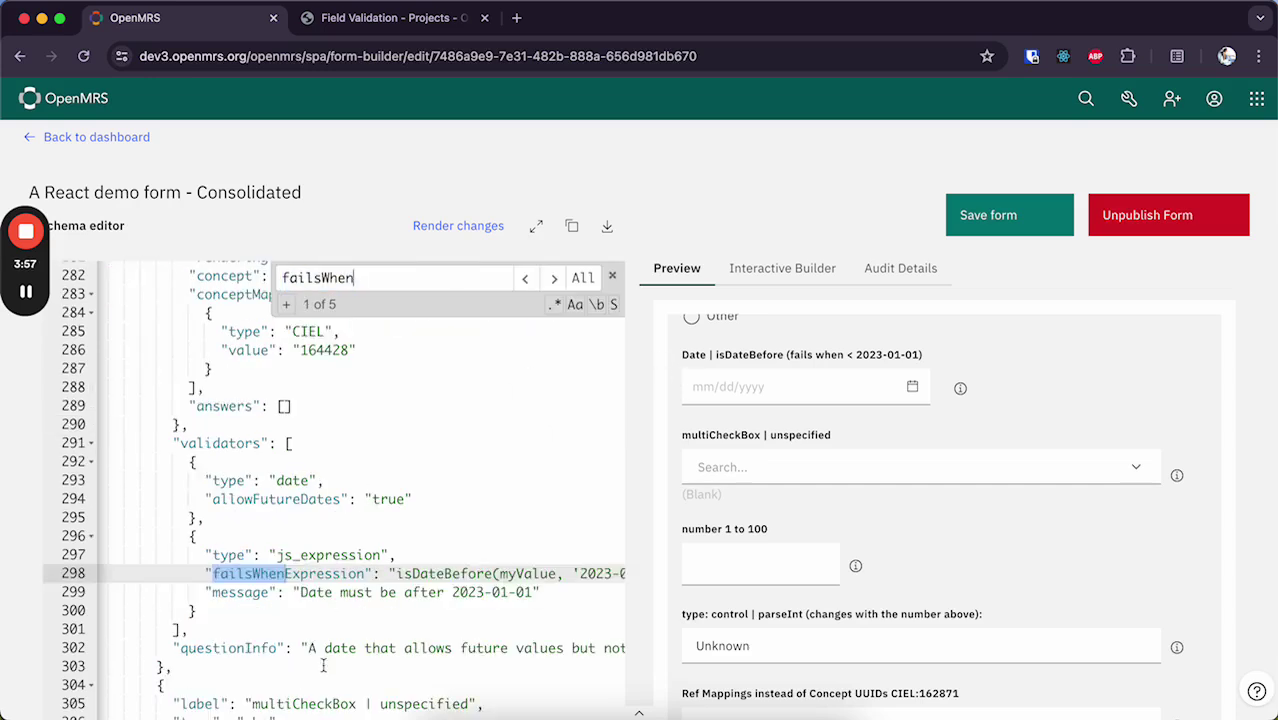
pyautogui.scroll(-2, 323, 666)
pyautogui.hscroll(1, 446, 514)
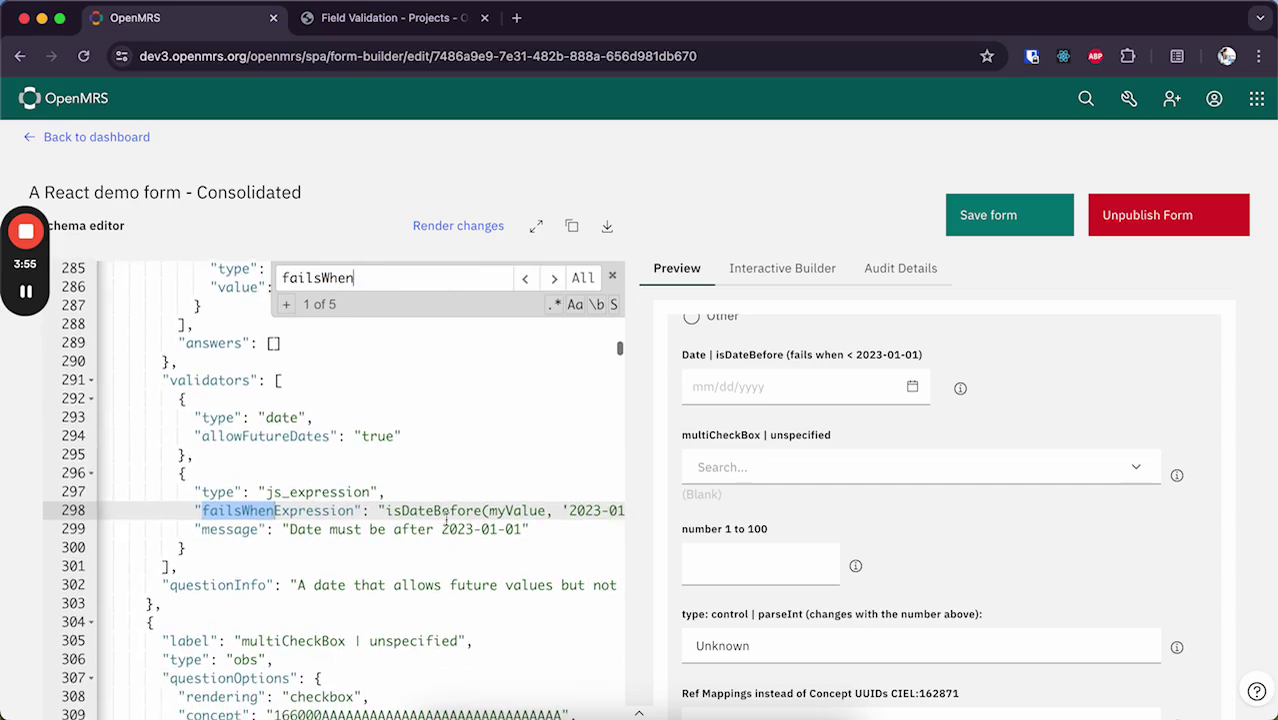
pyautogui.click(294, 531)
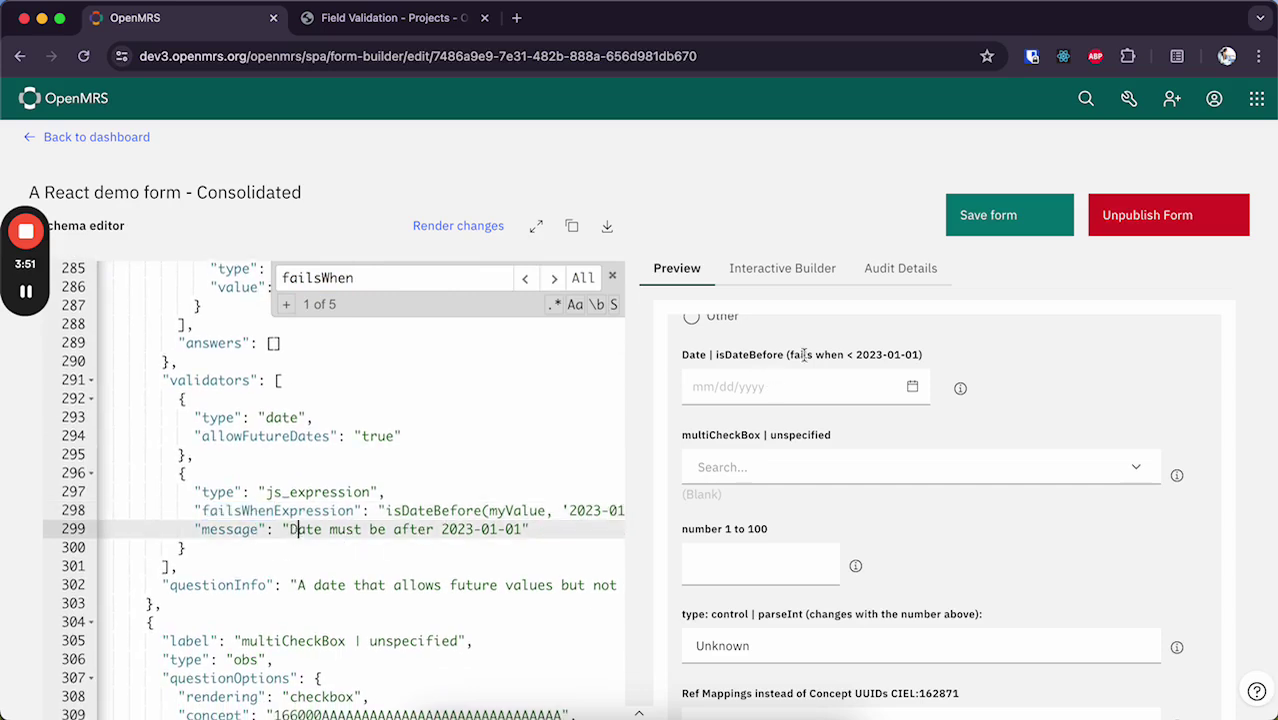
pyautogui.click(912, 386)
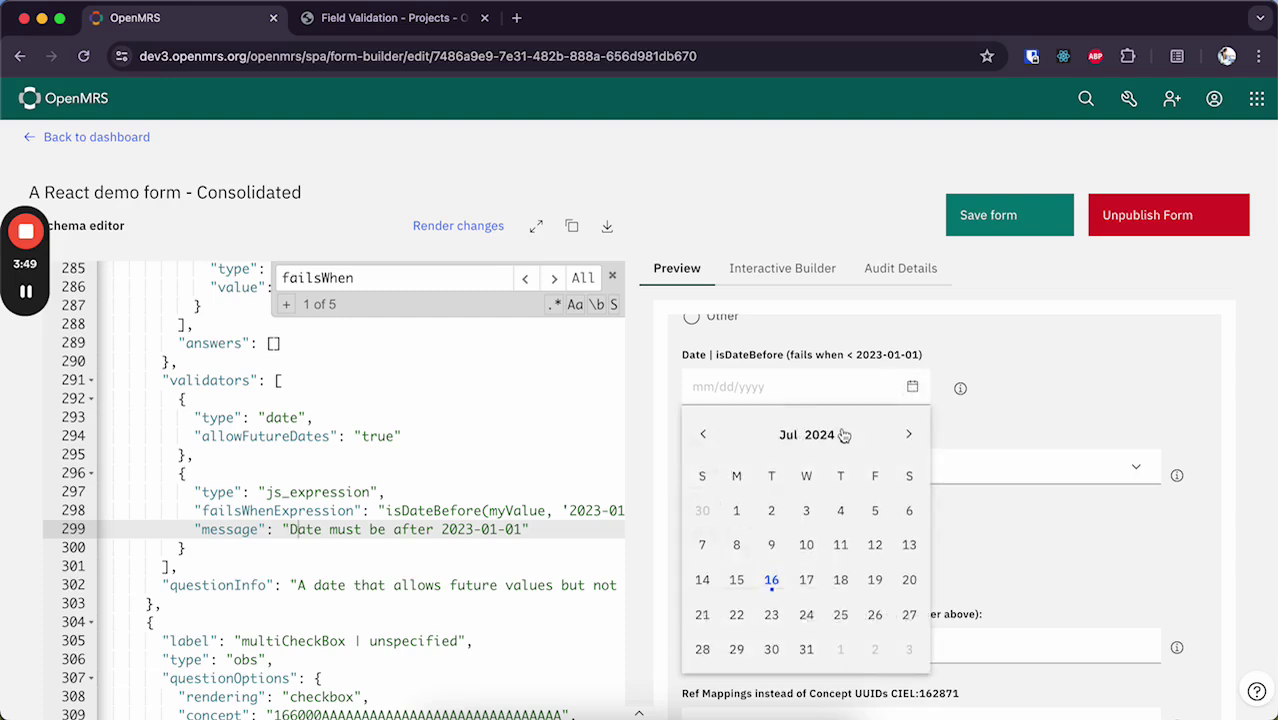
pyautogui.click(841, 439)
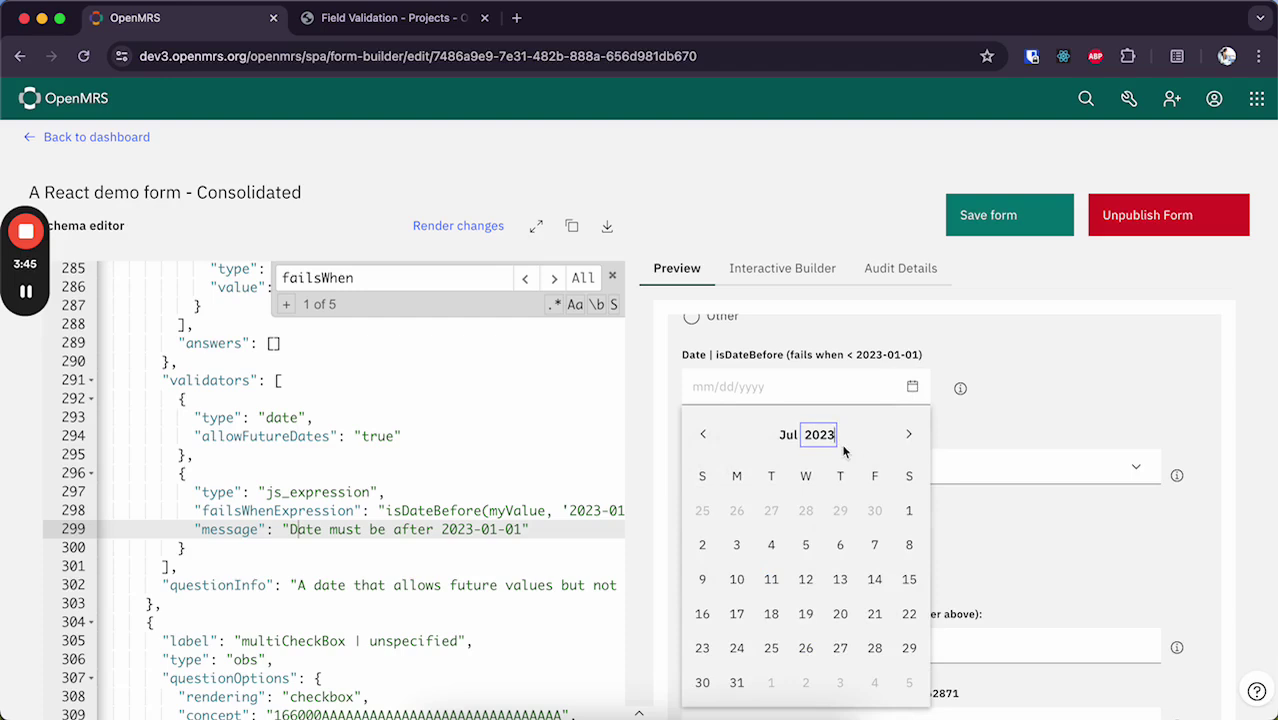
pyautogui.click(843, 444)
pyautogui.click(768, 544)
pyautogui.scroll(-3, 997, 408)
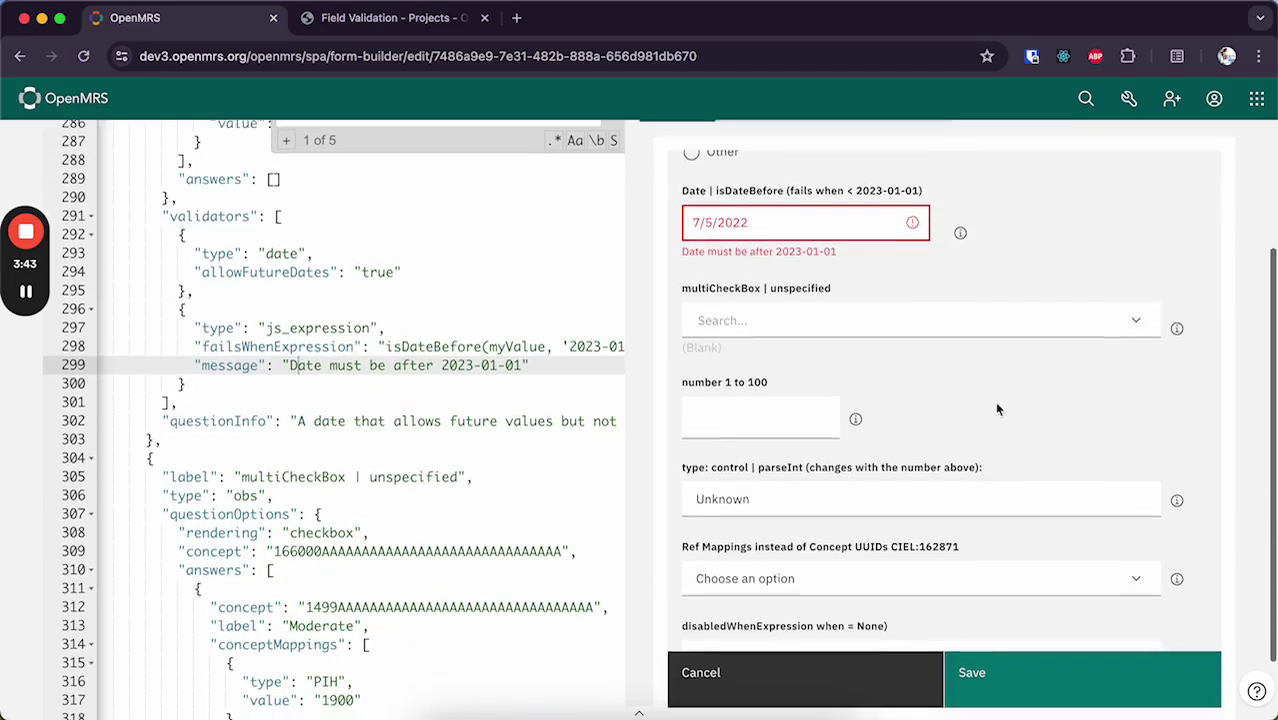
pyautogui.scroll(4, 997, 408)
pyautogui.click(783, 408)
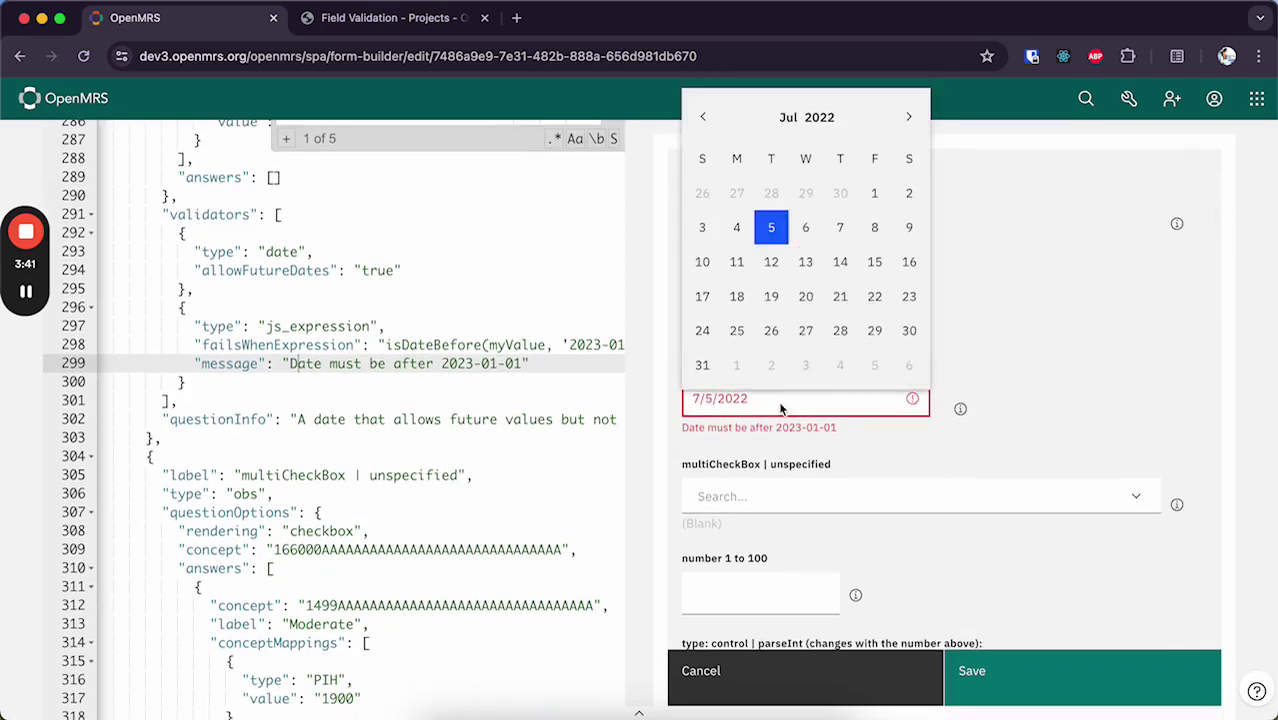
pyautogui.press('Escape')
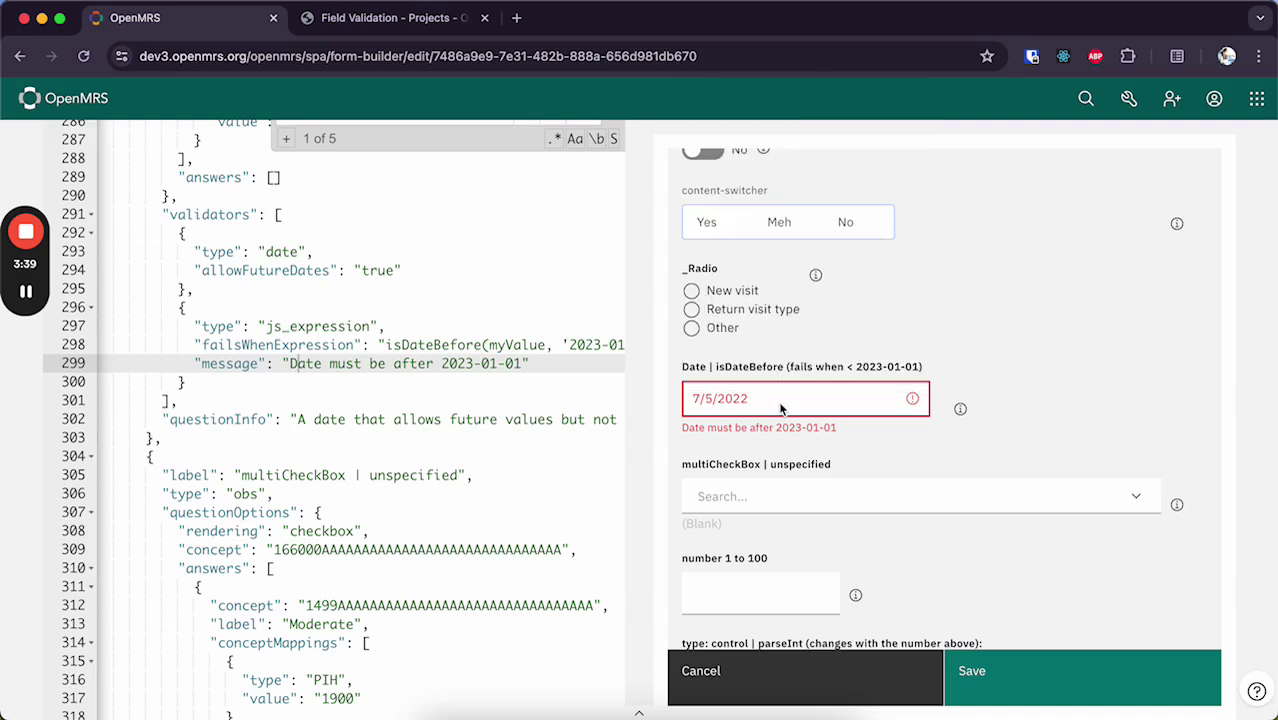
pyautogui.scroll(-7, 1118, 389)
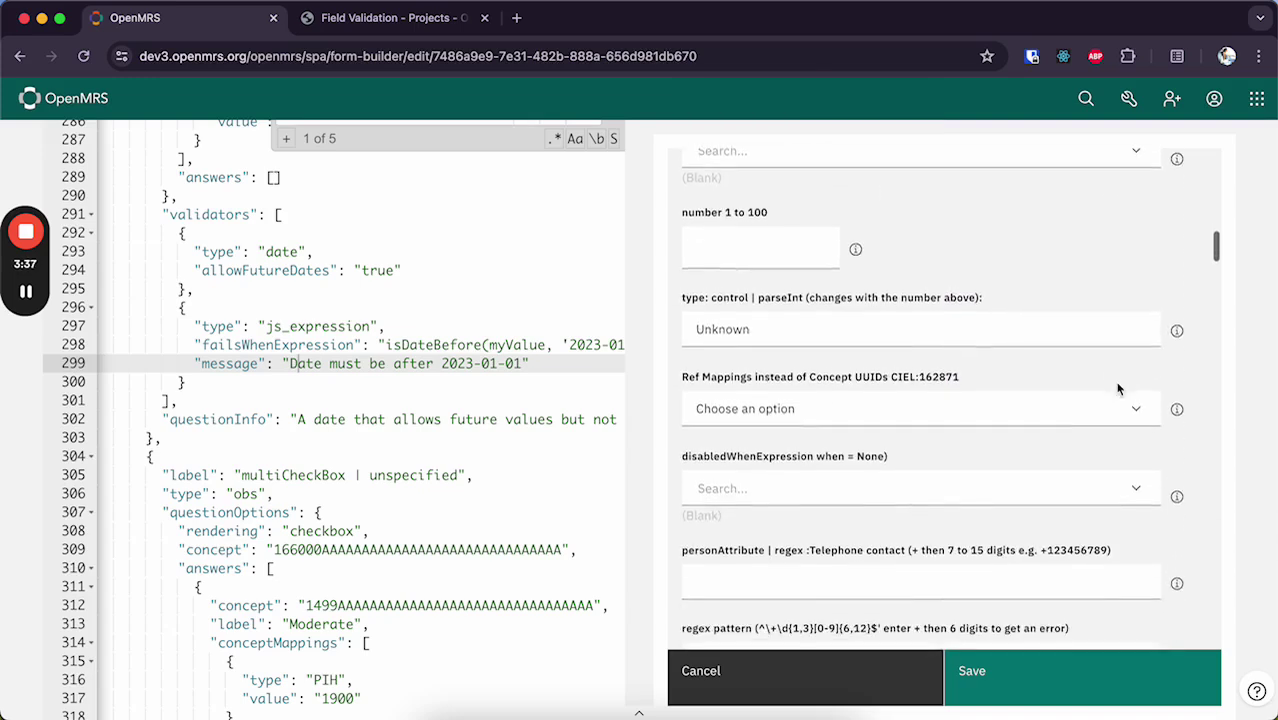
pyautogui.scroll(-3, 1118, 389)
pyautogui.scroll(-1, 1118, 389)
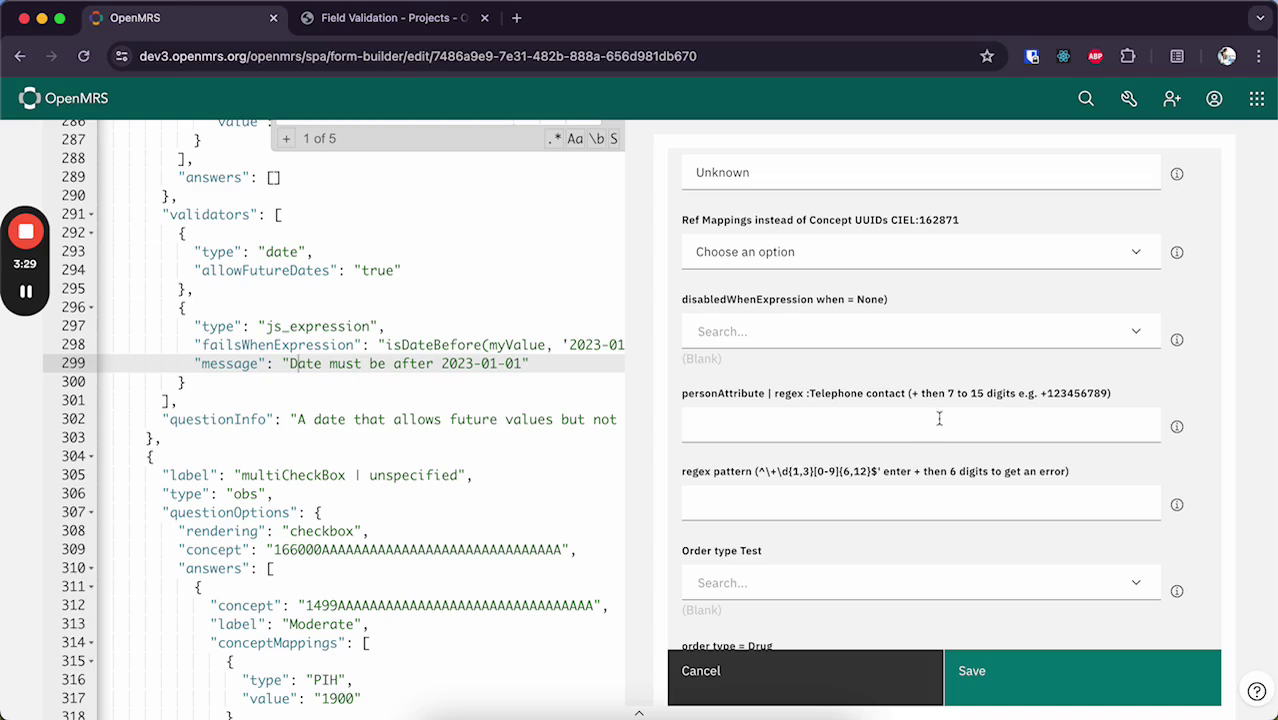
pyautogui.scroll(-5, 939, 418)
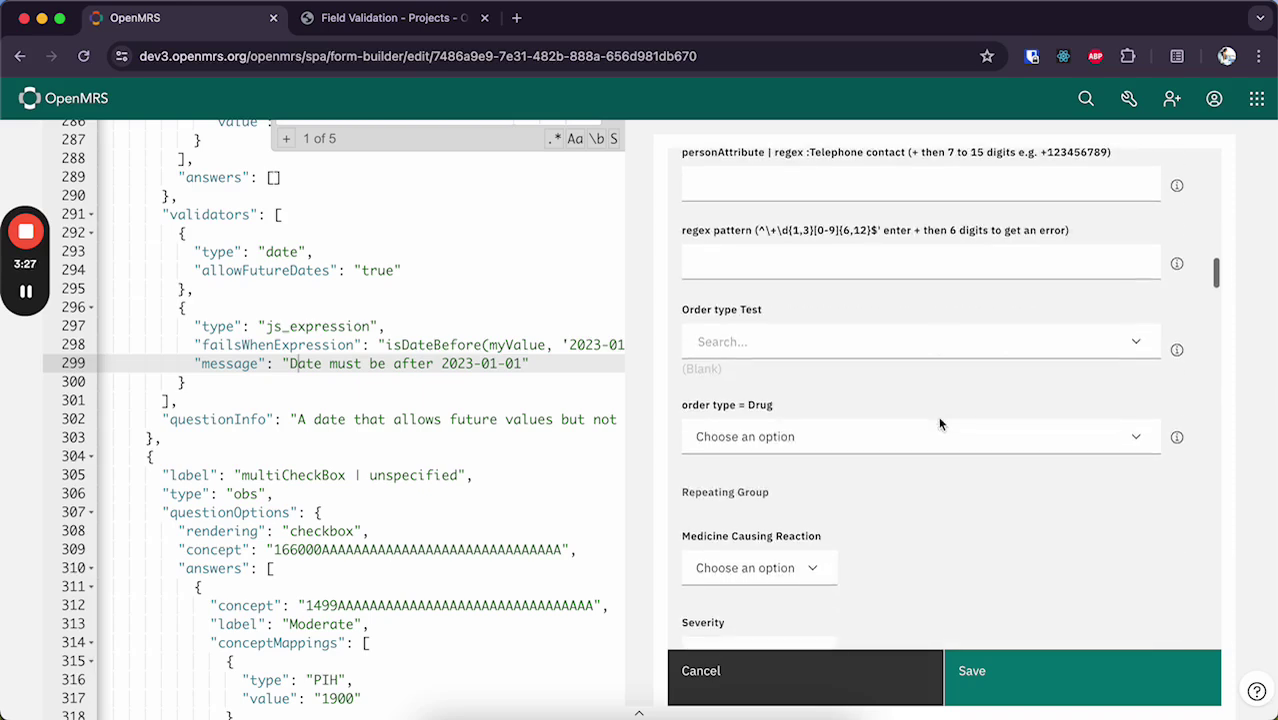
# Go from the Field Validation wiki page to the React Form Engine page
pyautogui.click(432, 20)
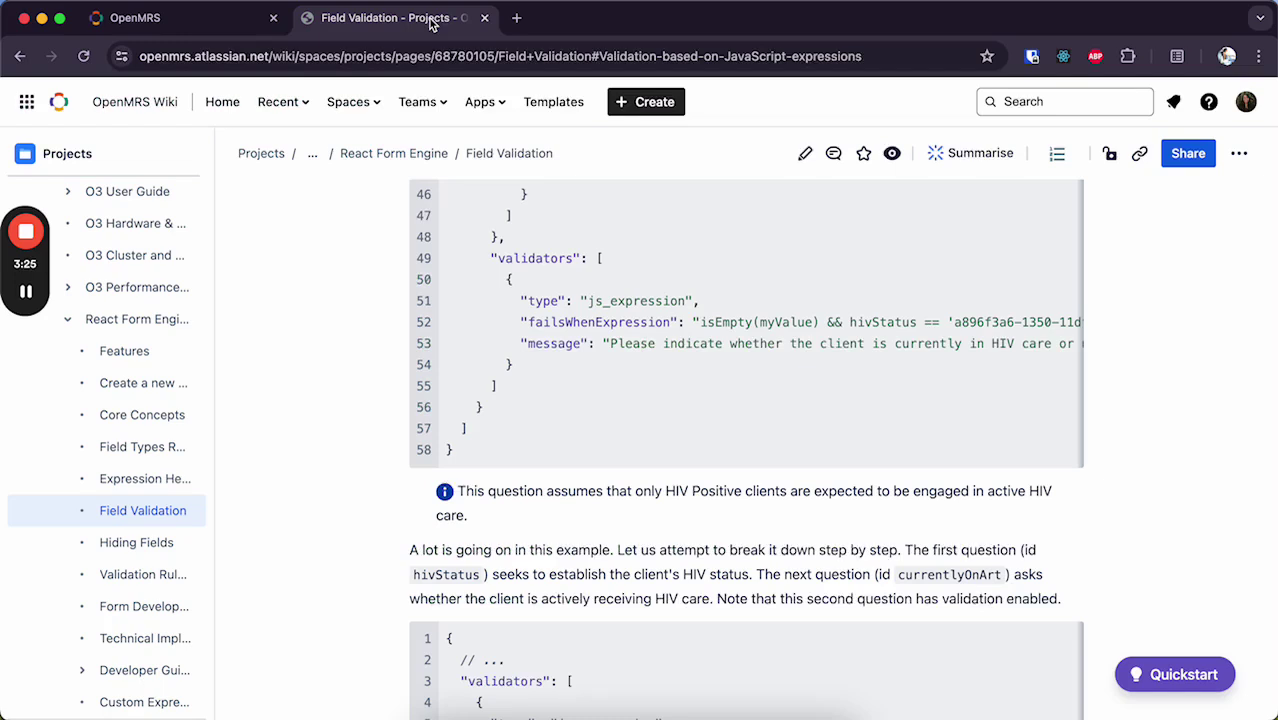
pyautogui.click(143, 323)
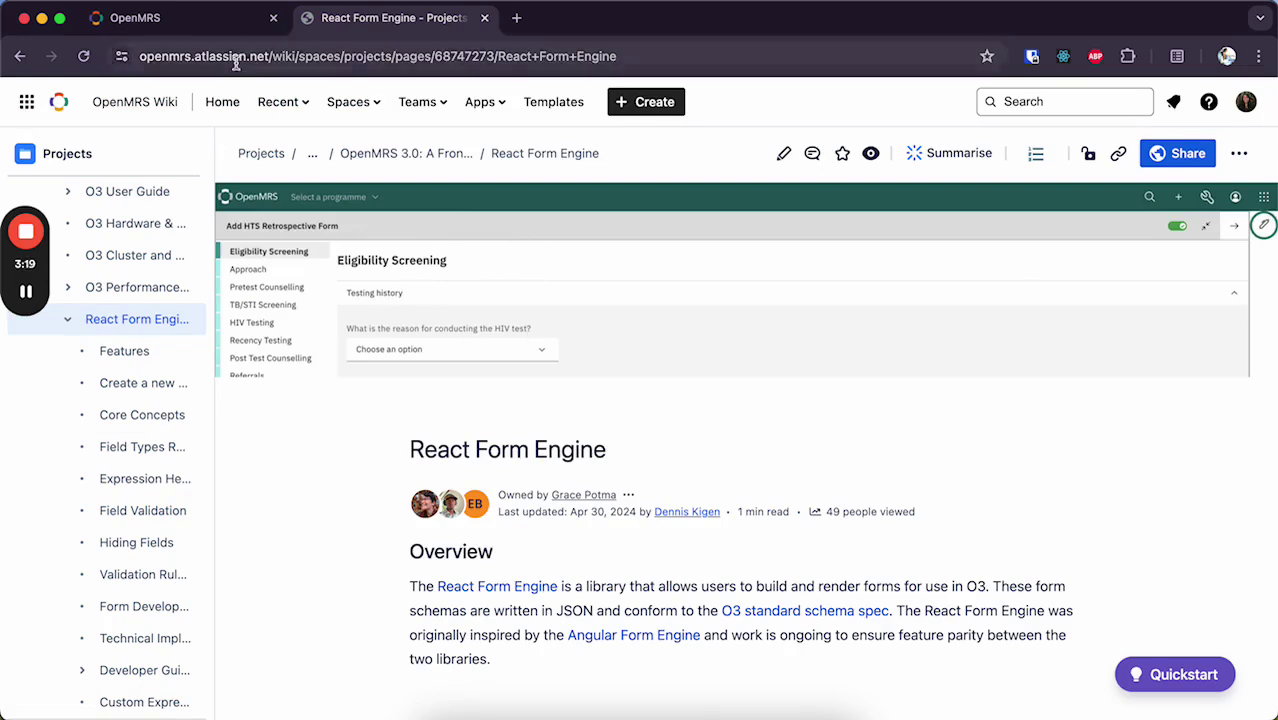
pyautogui.click(205, 22)
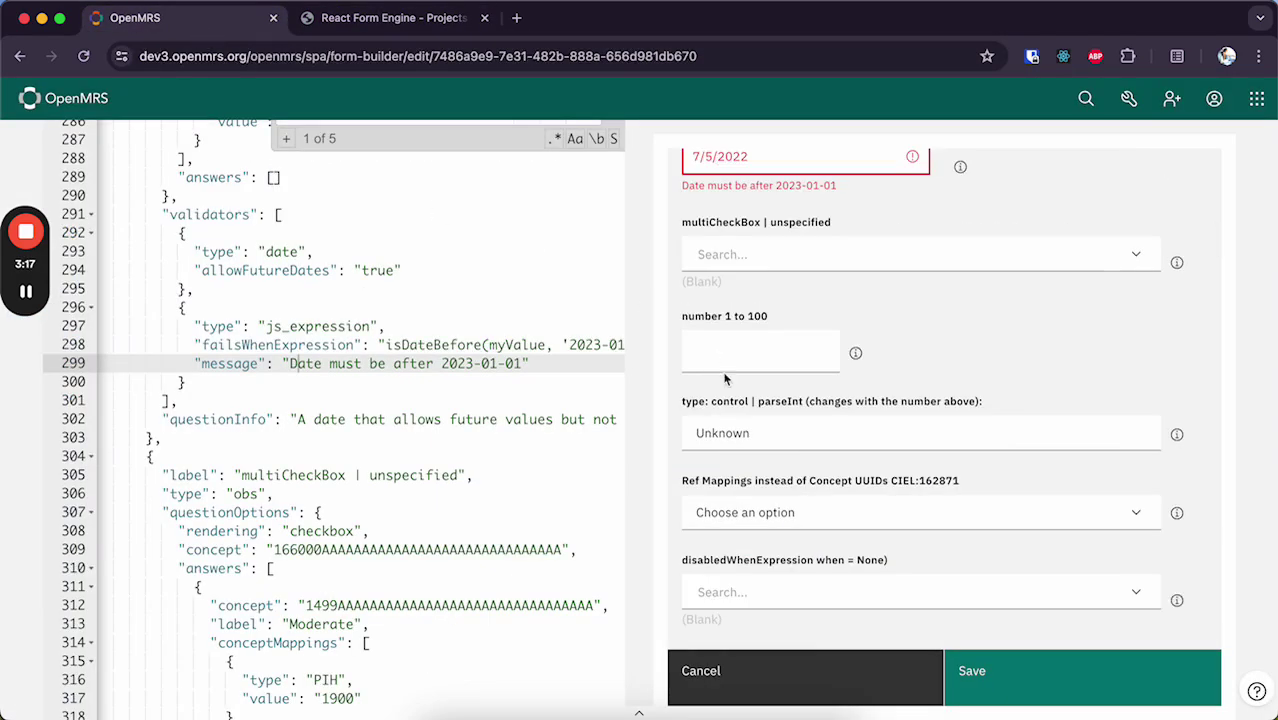
pyautogui.scroll(-5, 800, 390)
pyautogui.scroll(-10, 846, 390)
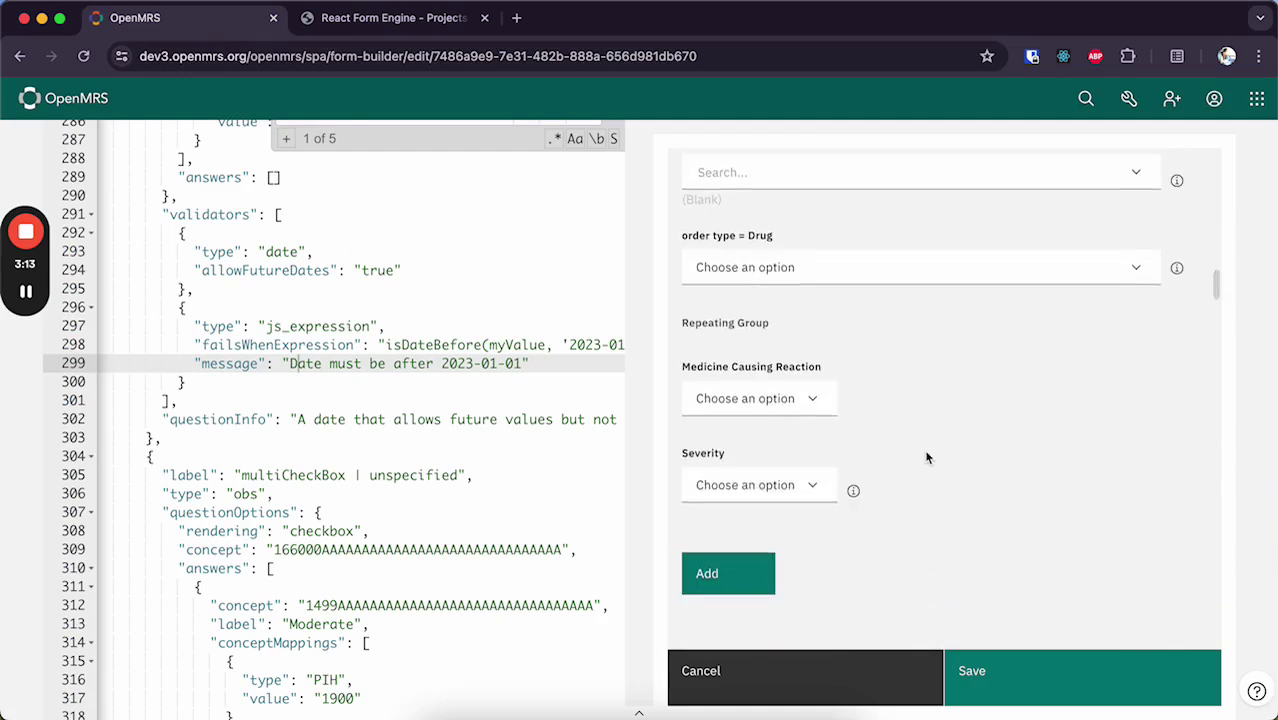
pyautogui.scroll(-15, 926, 457)
pyautogui.scroll(-20, 926, 457)
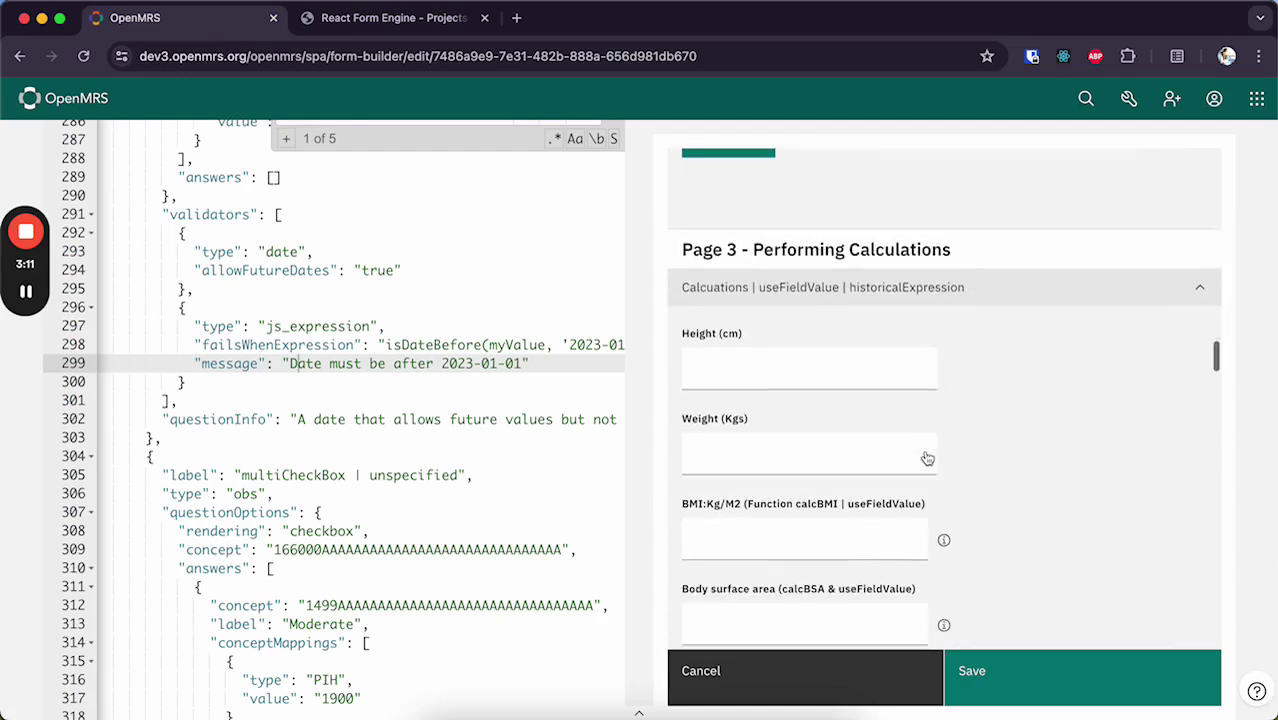
pyautogui.scroll(-18, 926, 457)
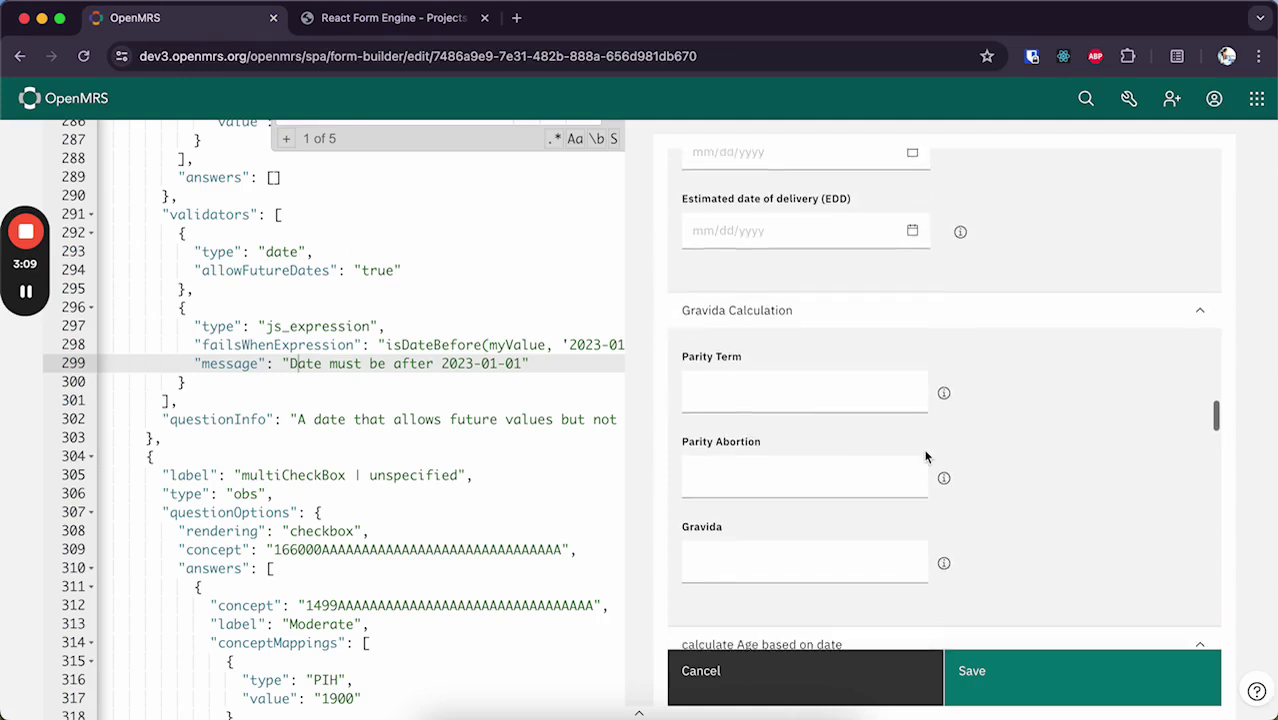
pyautogui.scroll(-13, 925, 451)
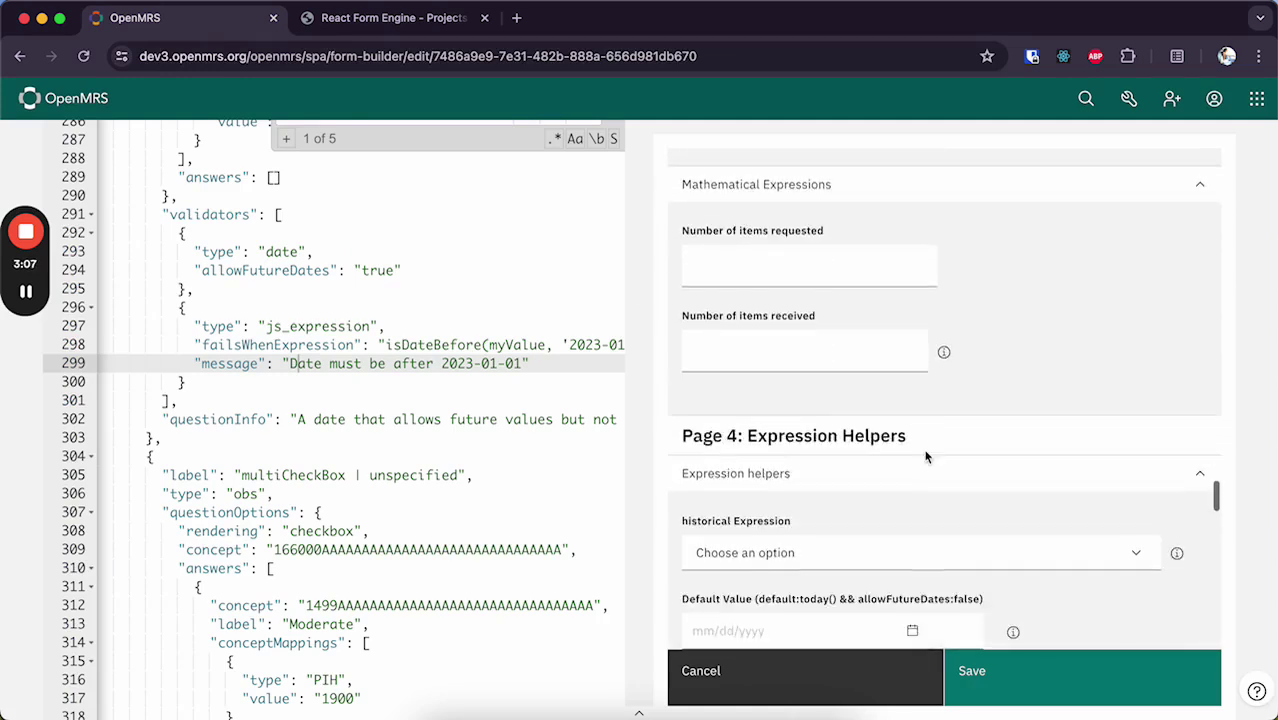
# Answer the payment question with Mobile money and choose M-Pesa in the revealed provider dropdown
pyautogui.scroll(-7, 926, 457)
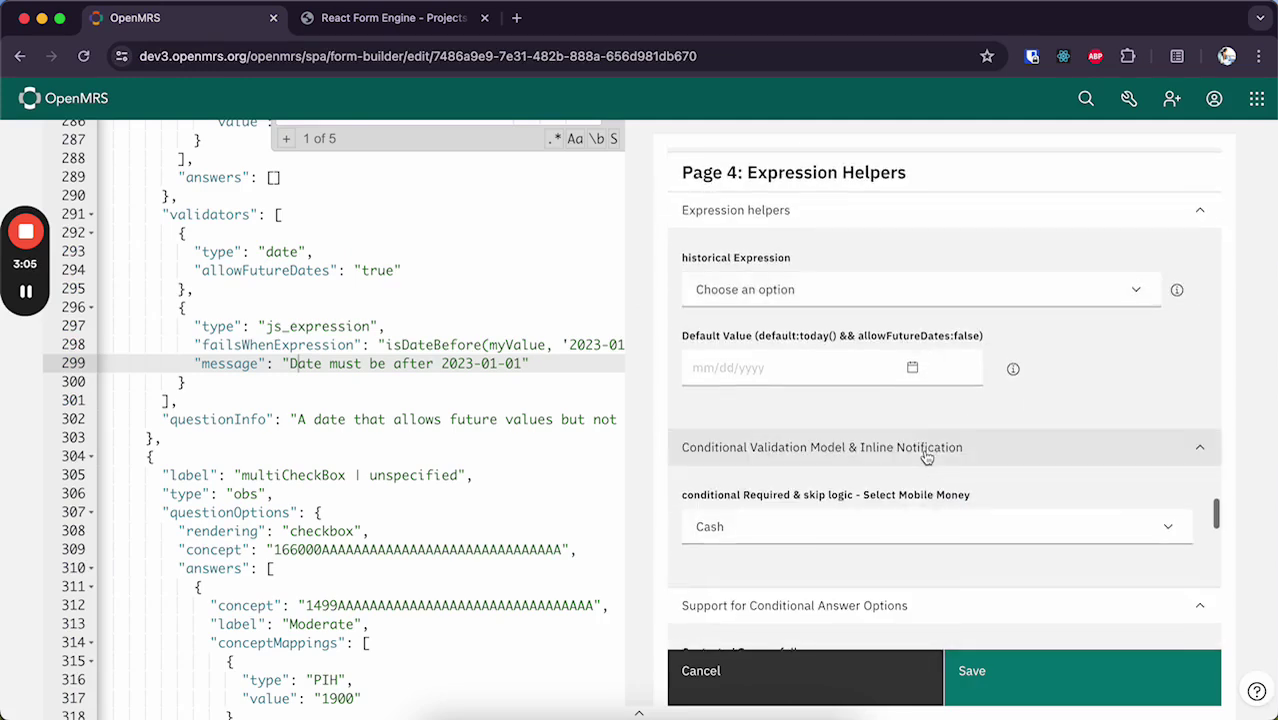
pyautogui.click(945, 367)
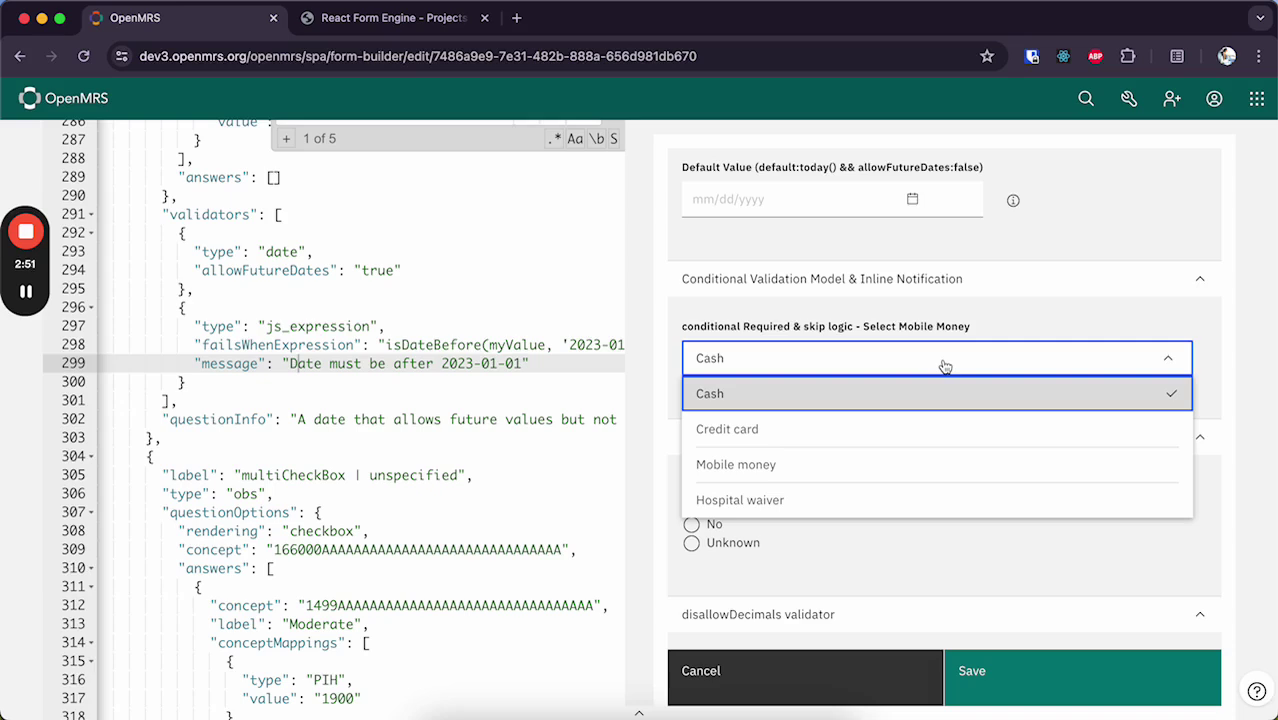
pyautogui.click(841, 463)
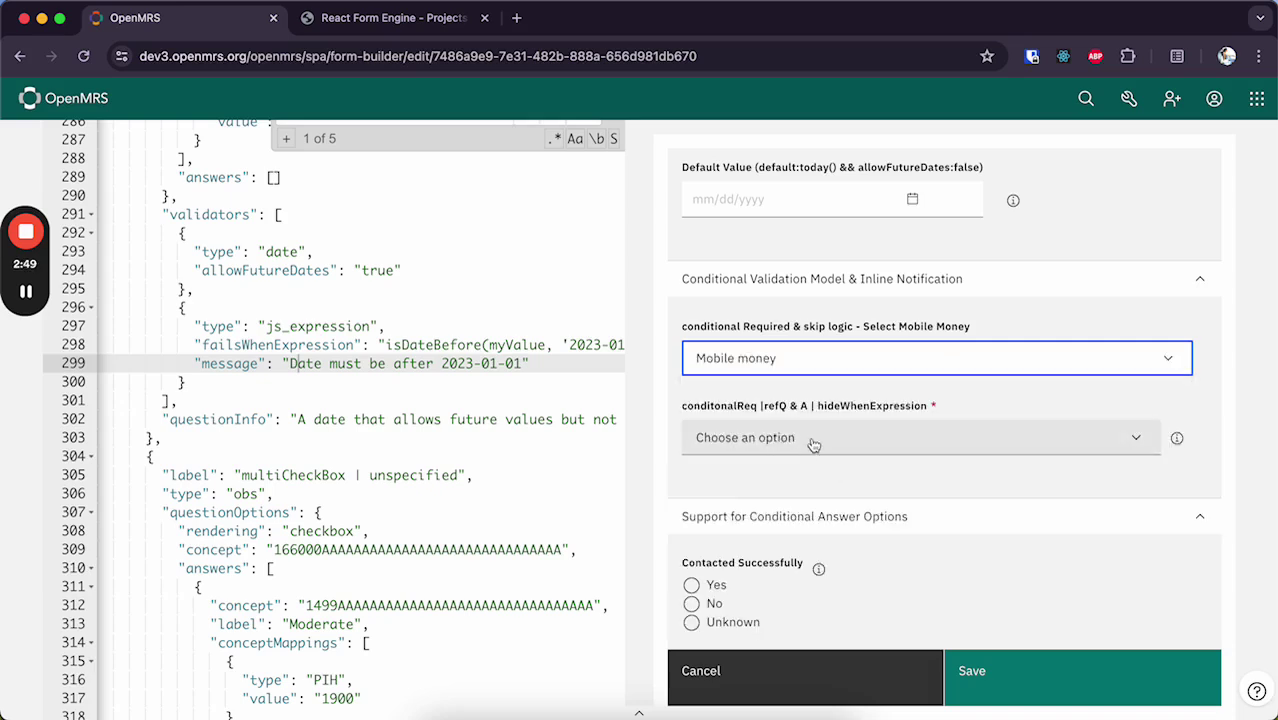
pyautogui.click(814, 445)
pyautogui.click(796, 478)
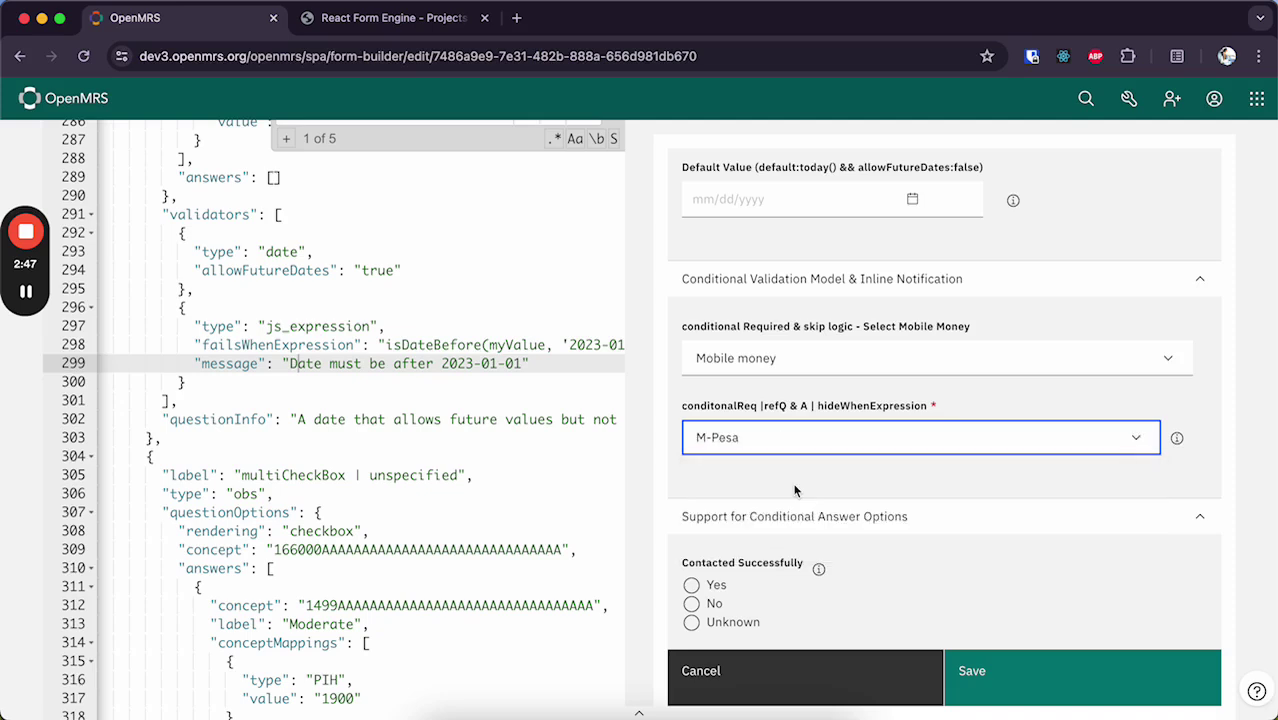
pyautogui.click(872, 361)
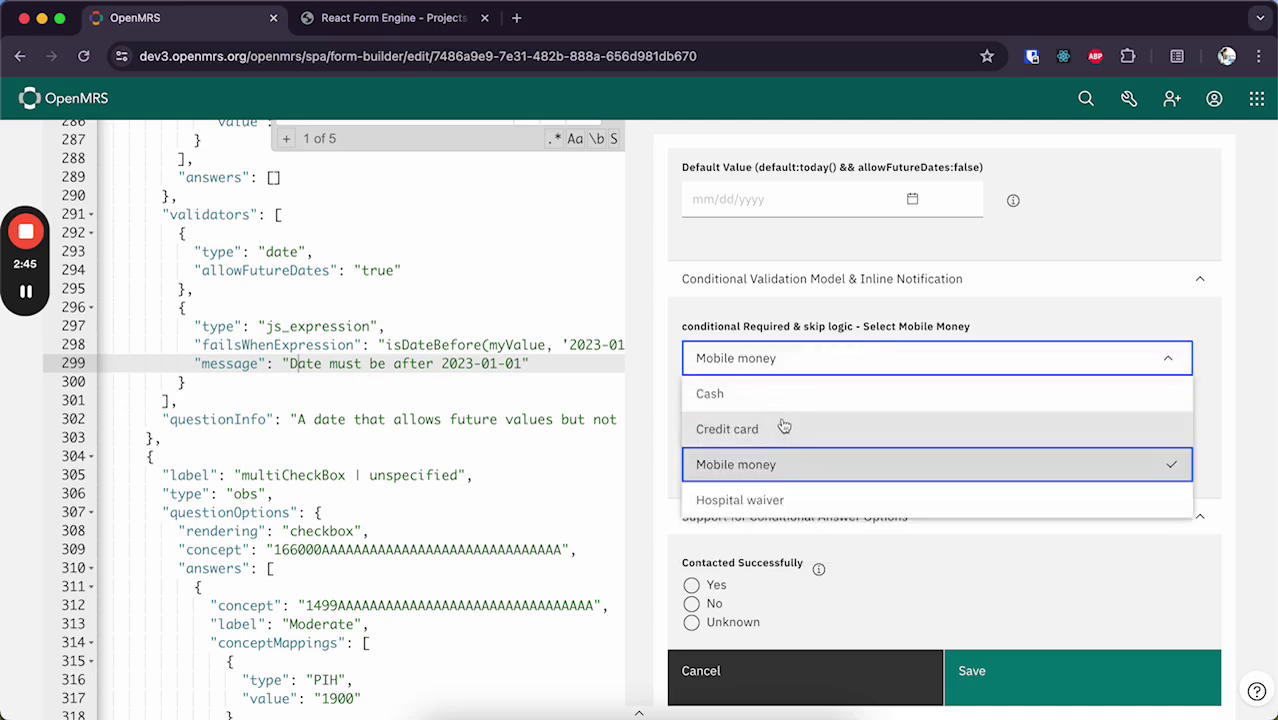
pyautogui.click(858, 355)
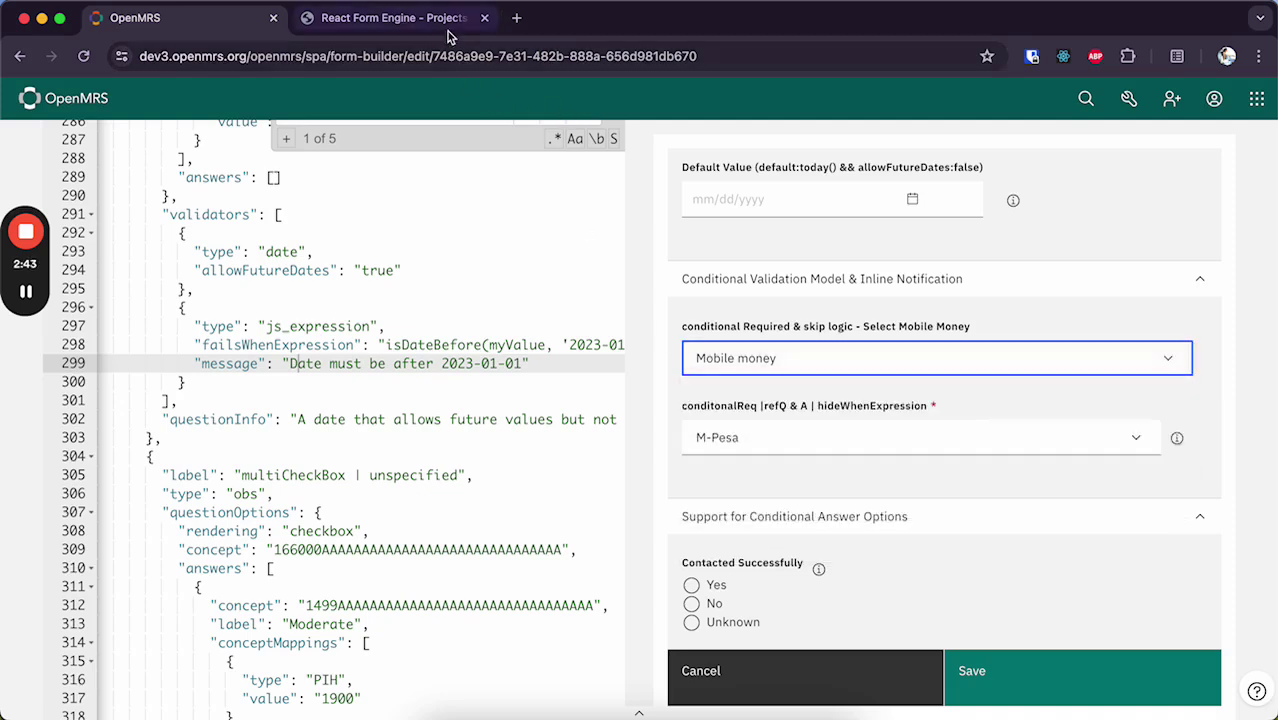
pyautogui.click(401, 123)
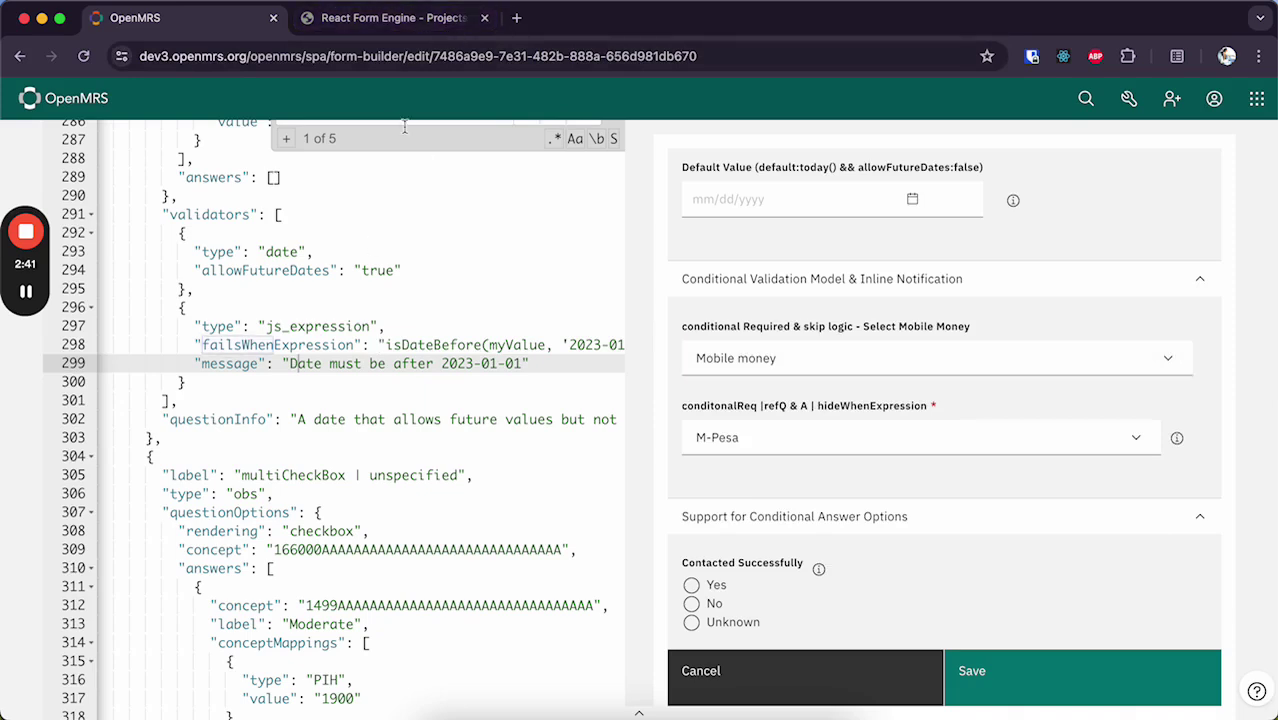
# Search the schema for 'hideWhen' to reach the bmi field's hideWhenExpression 'isEmpty(height)'
pyautogui.scroll(2, 644, 248)
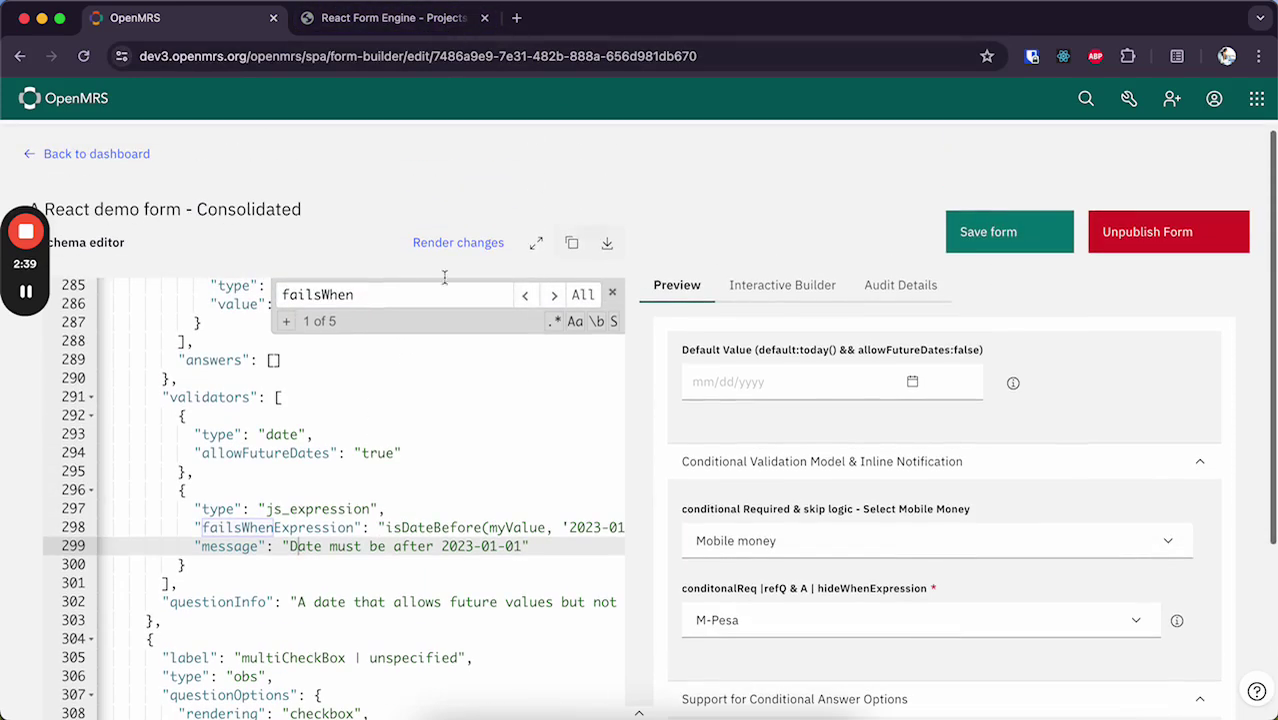
pyautogui.doubleClick(337, 296)
pyautogui.write('h')
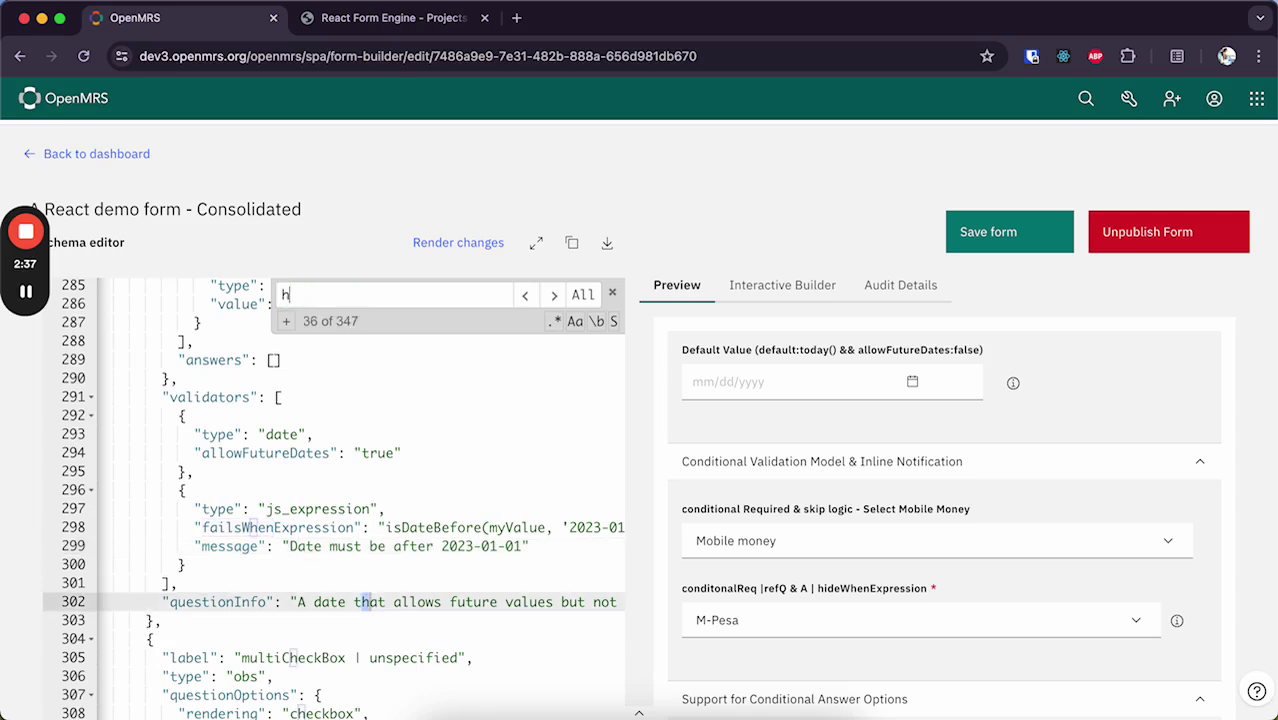
pyautogui.write('ideWhen')
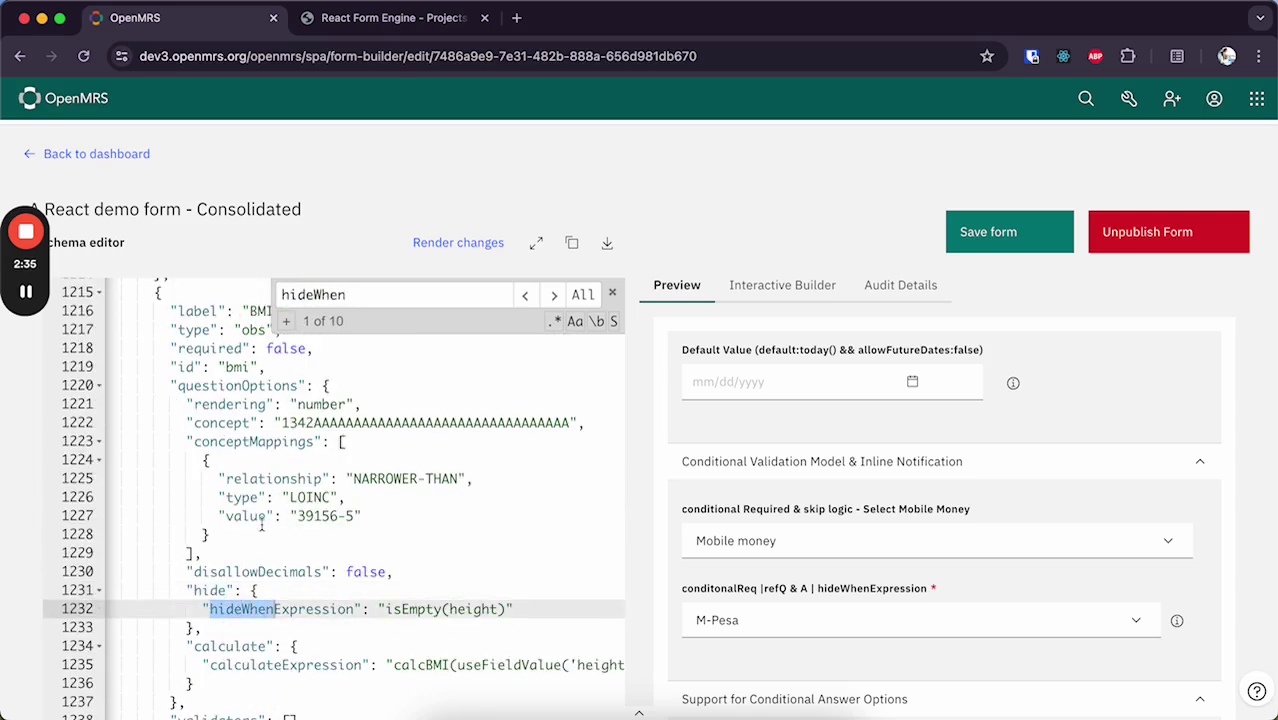
pyautogui.scroll(-1, 258, 535)
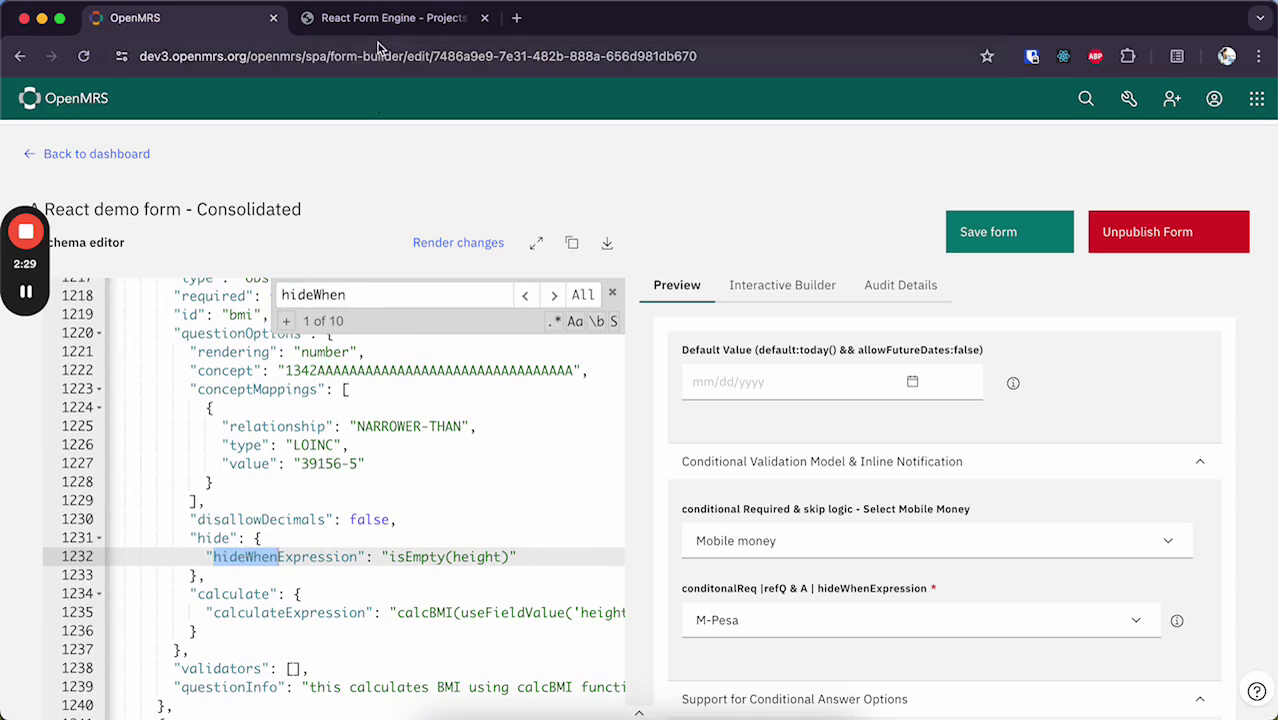
# In the wiki, open the Field Types Reference page and then the Field Validation page
pyautogui.click(375, 18)
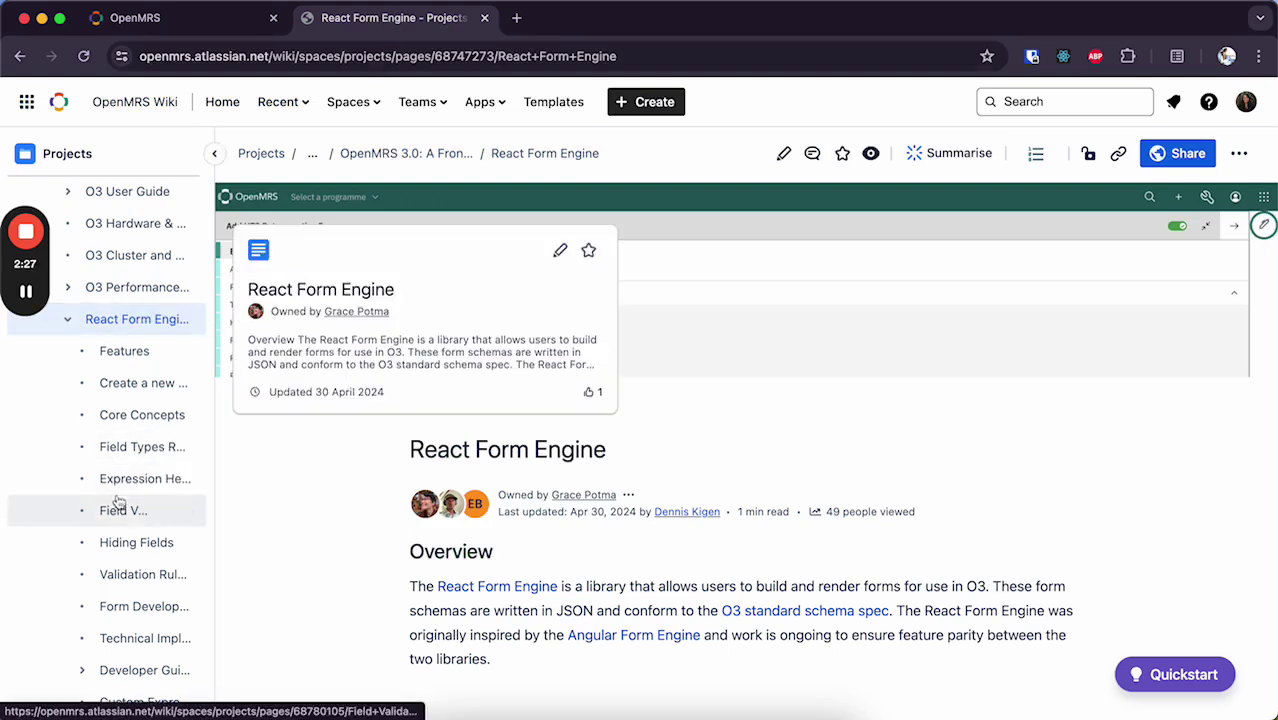
pyautogui.moveTo(136, 478)
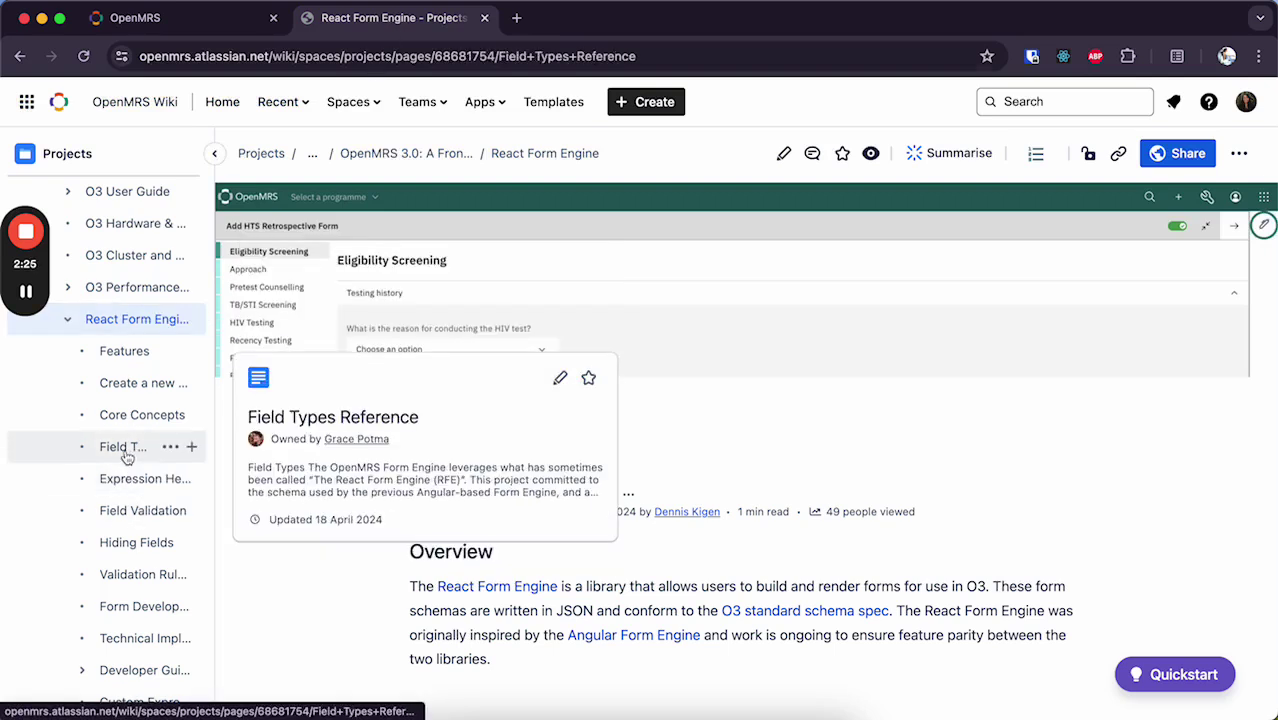
pyautogui.click(125, 447)
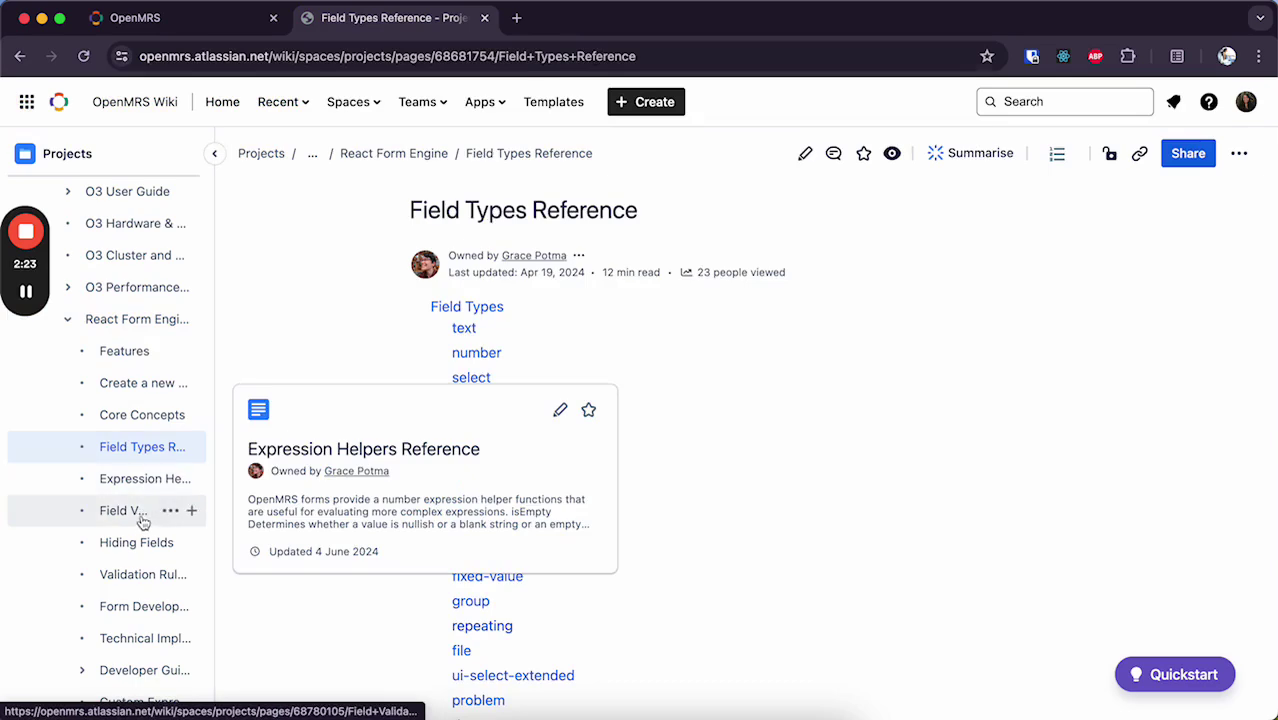
pyautogui.click(124, 512)
# Back in the form, scroll the preview to Page 3 Calculations and click into Height (cm)
pyautogui.click(135, 17)
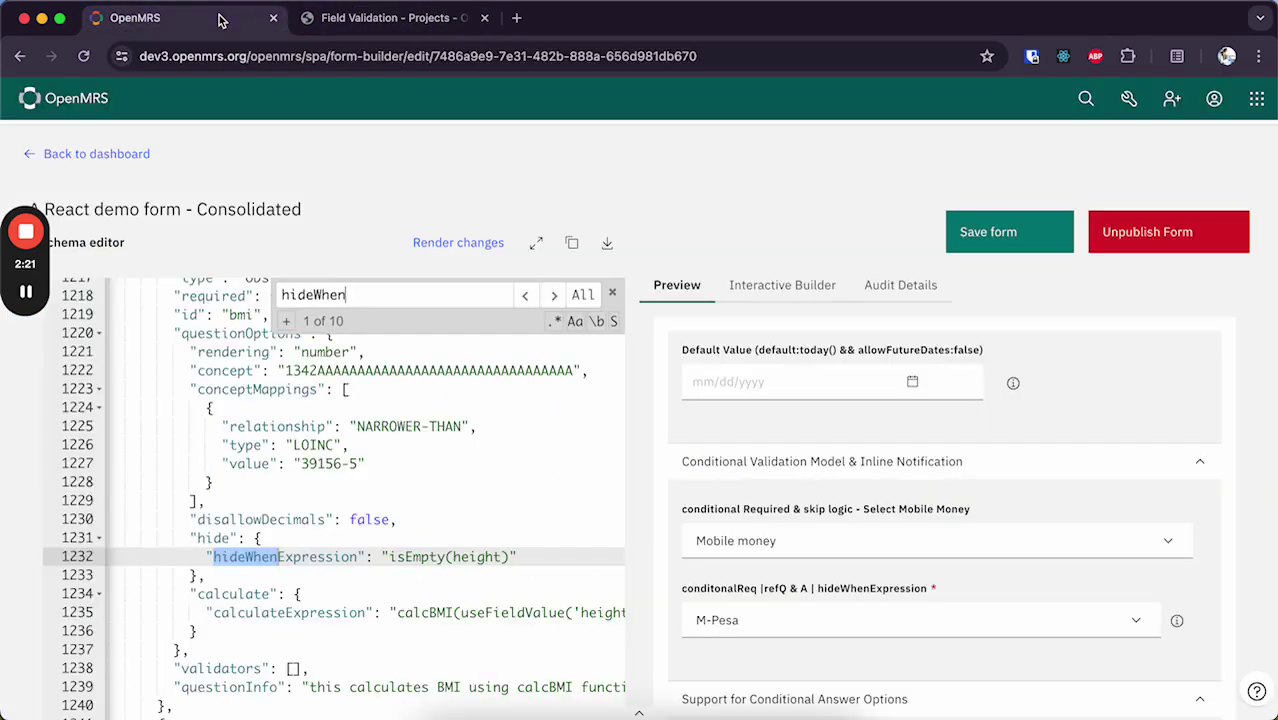
pyautogui.scroll(-4, 1042, 448)
pyautogui.scroll(-8, 1042, 448)
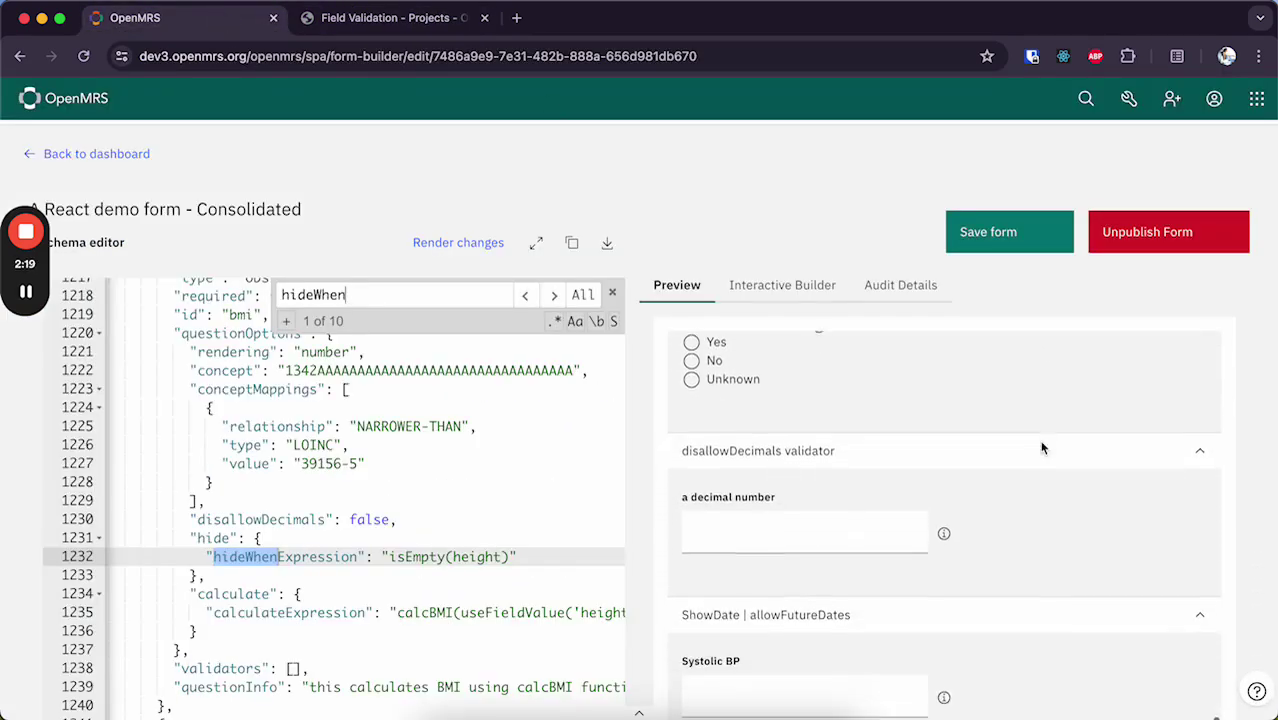
pyautogui.scroll(-10, 1078, 500)
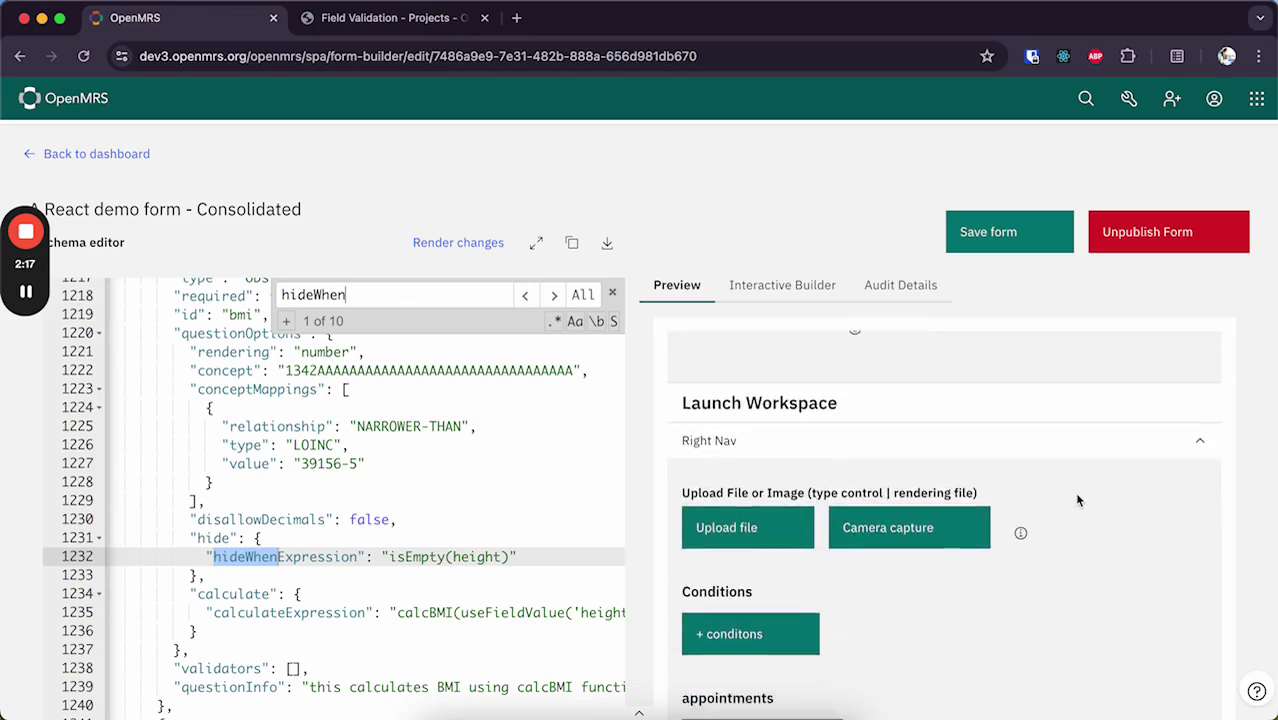
pyautogui.scroll(15, 1078, 500)
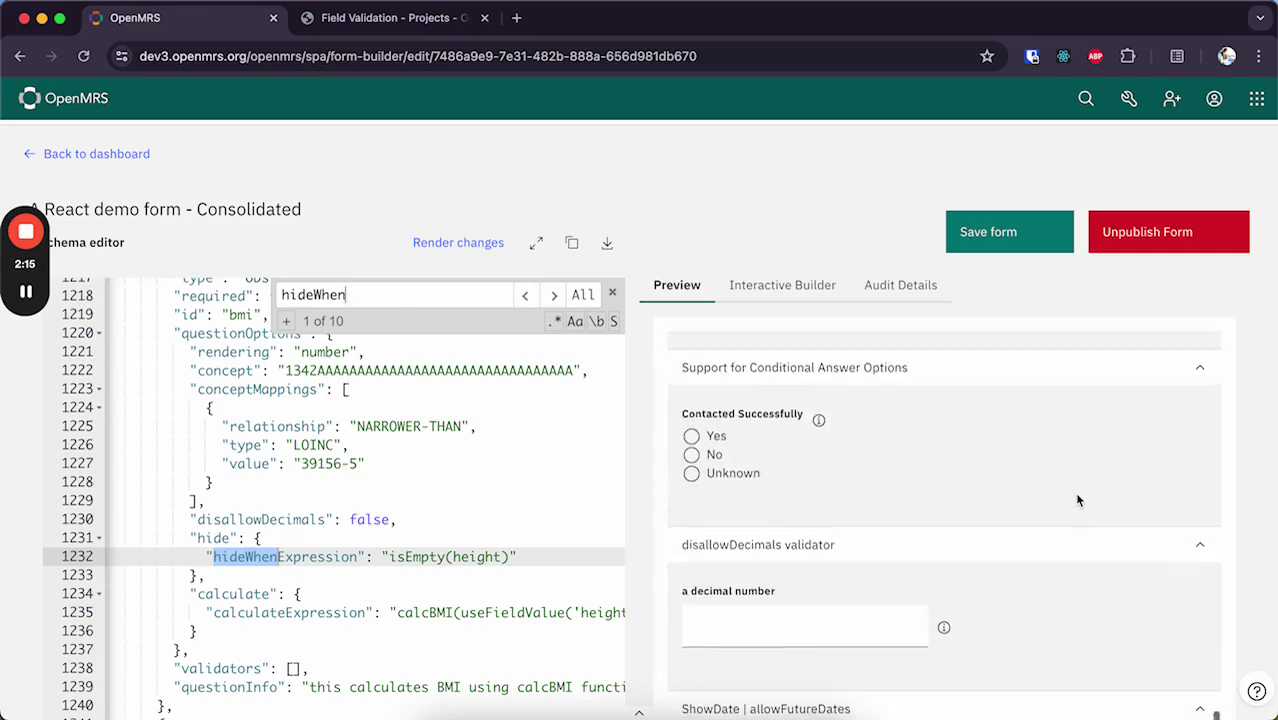
pyautogui.scroll(10, 1078, 500)
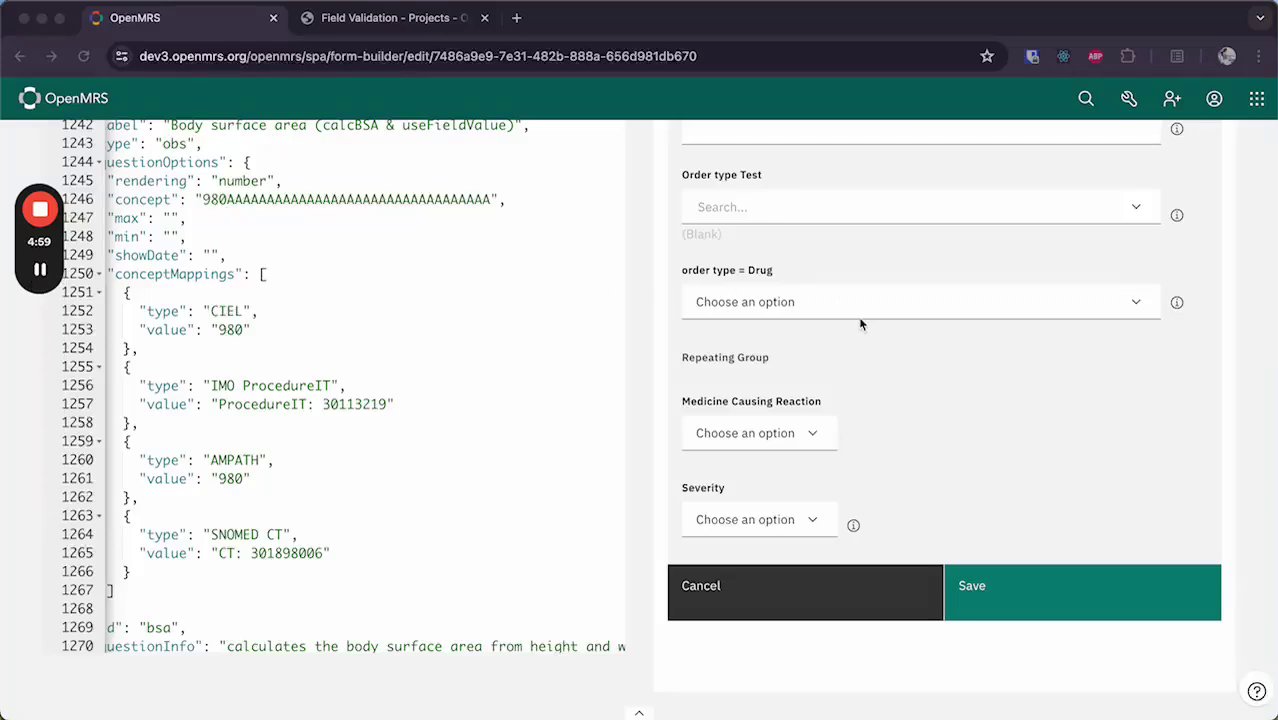
pyautogui.scroll(-10, 860, 323)
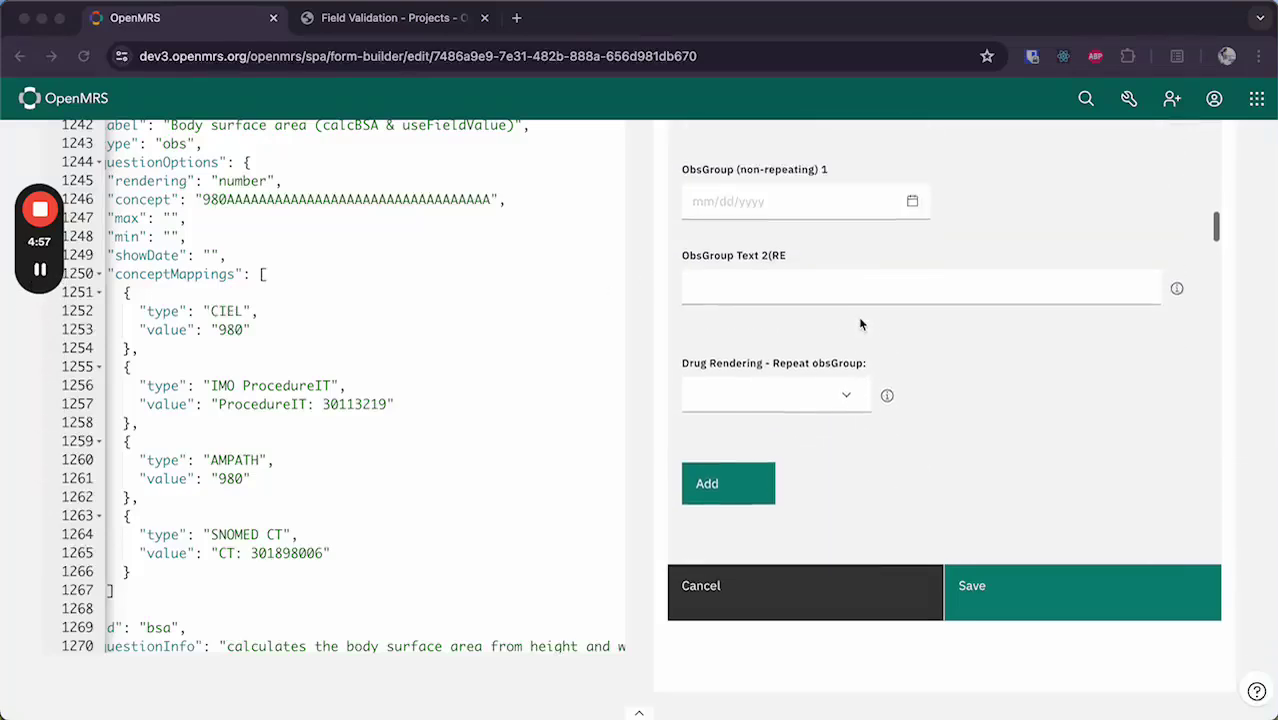
pyautogui.scroll(10, 860, 323)
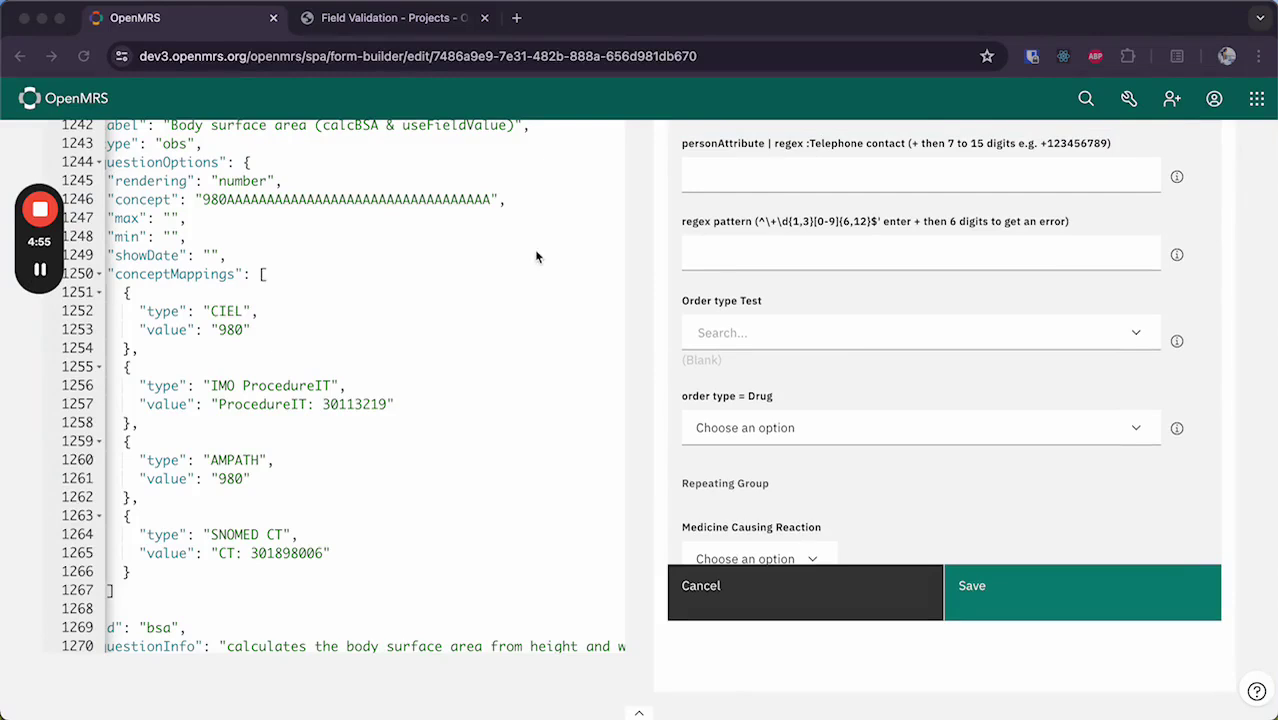
pyautogui.scroll(-2, 783, 321)
pyautogui.scroll(-5, 783, 321)
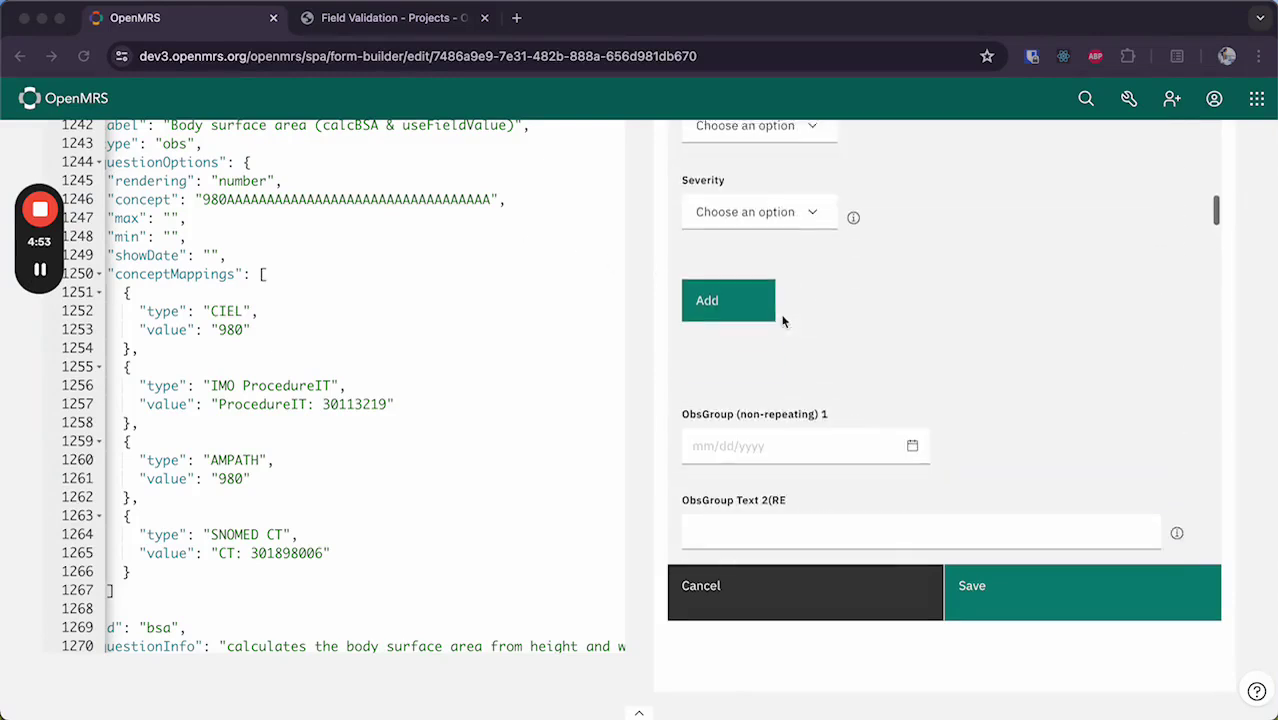
pyautogui.scroll(-6, 904, 378)
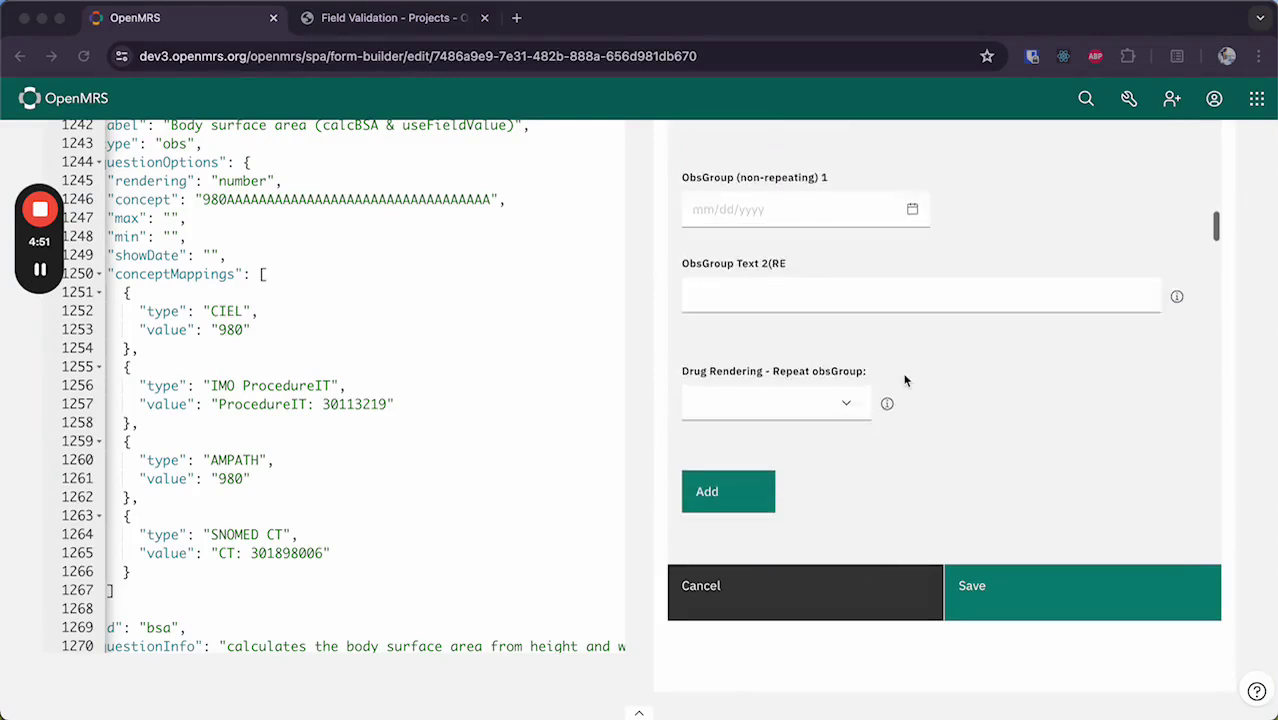
pyautogui.scroll(3, 904, 380)
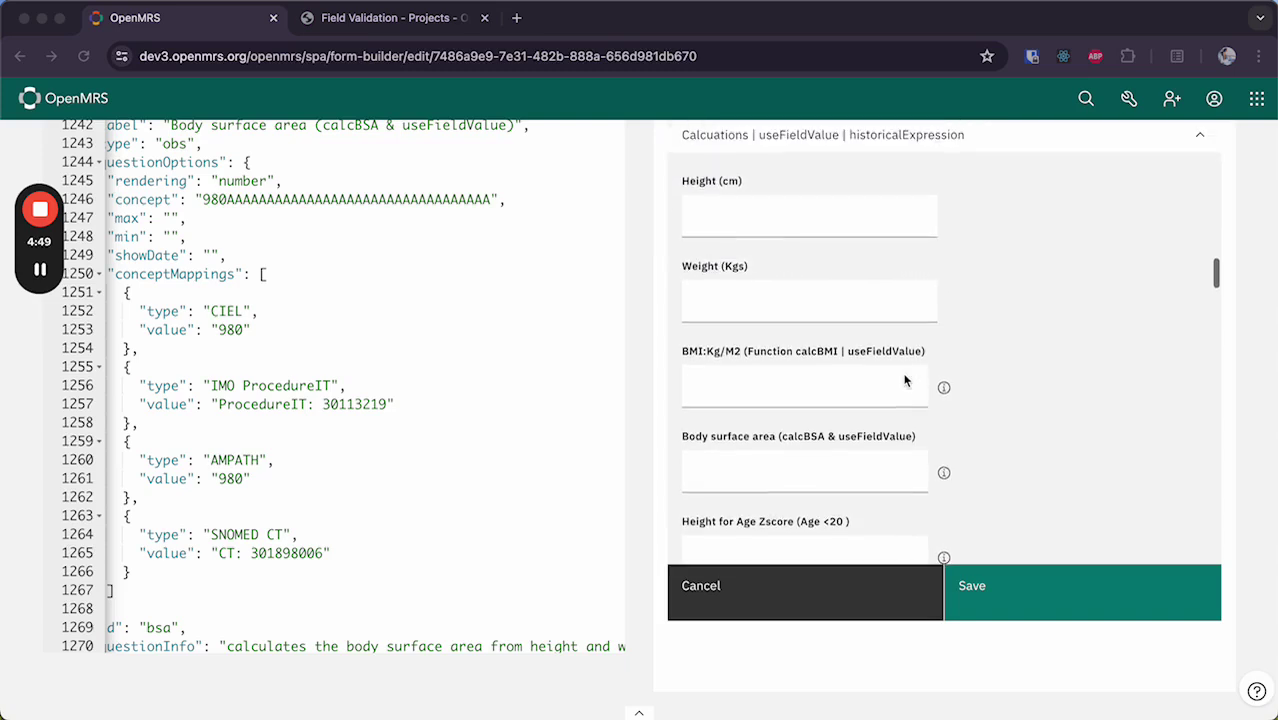
pyautogui.click(785, 216)
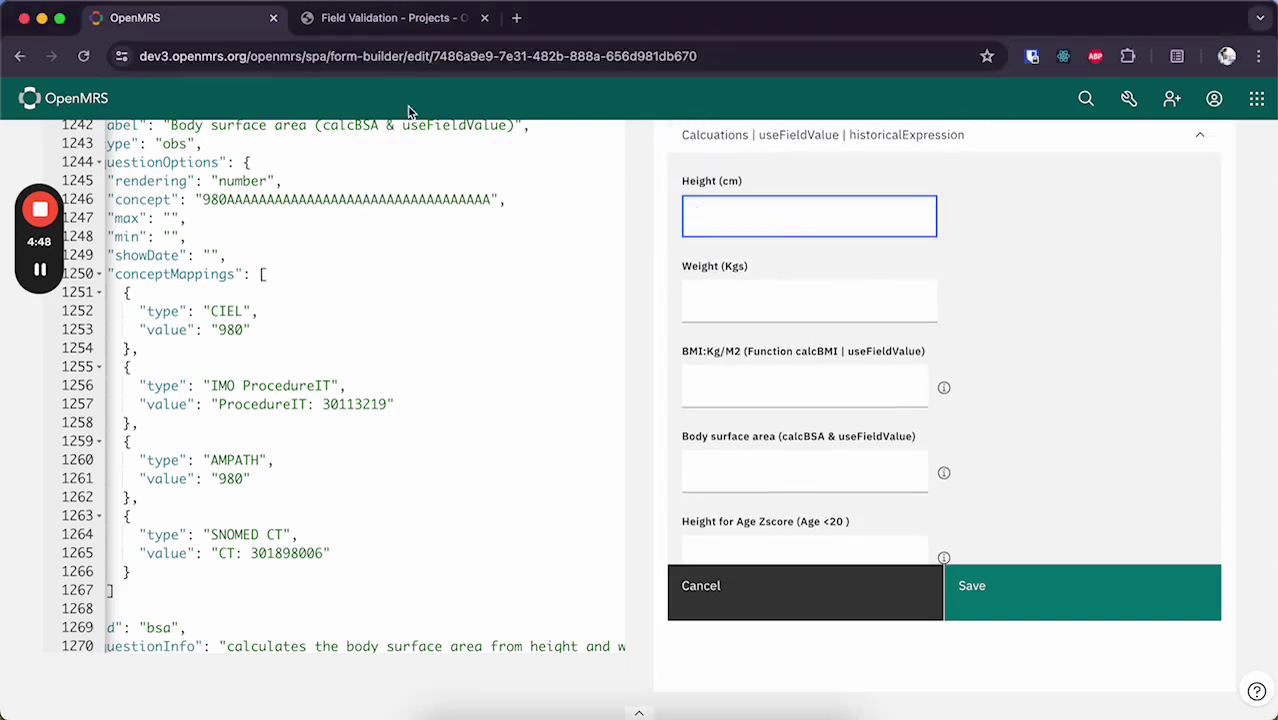
# Open the wiki's Expression Helpers Reference at calcBMI, showing calculateExpression "calcBMI('height','weight')"
pyautogui.click(395, 18)
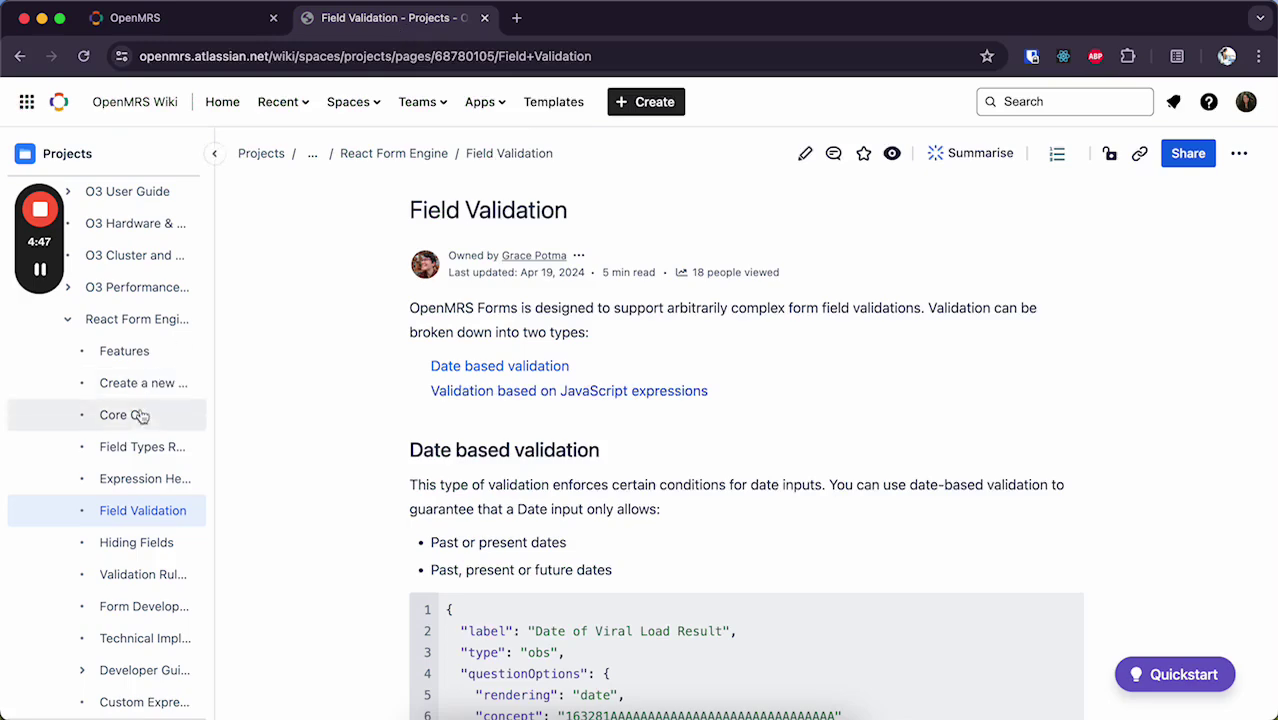
pyautogui.click(125, 480)
pyautogui.scroll(-3, 497, 474)
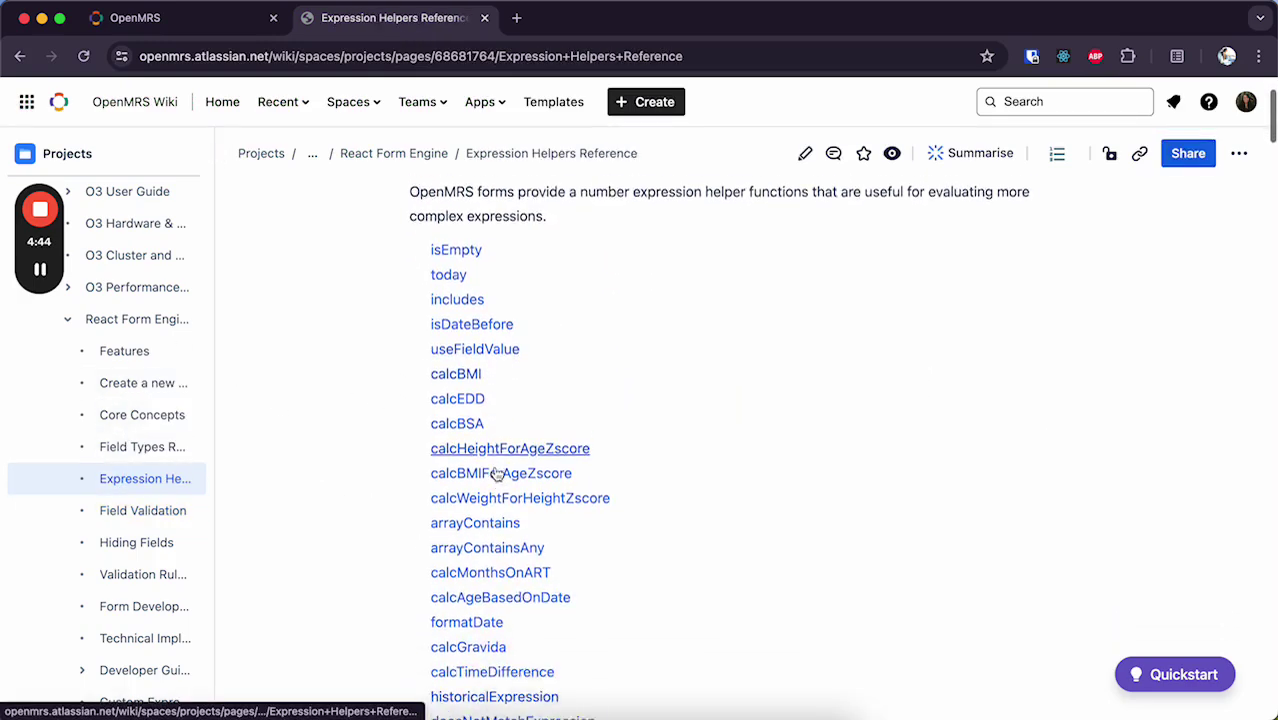
pyautogui.scroll(-1, 557, 510)
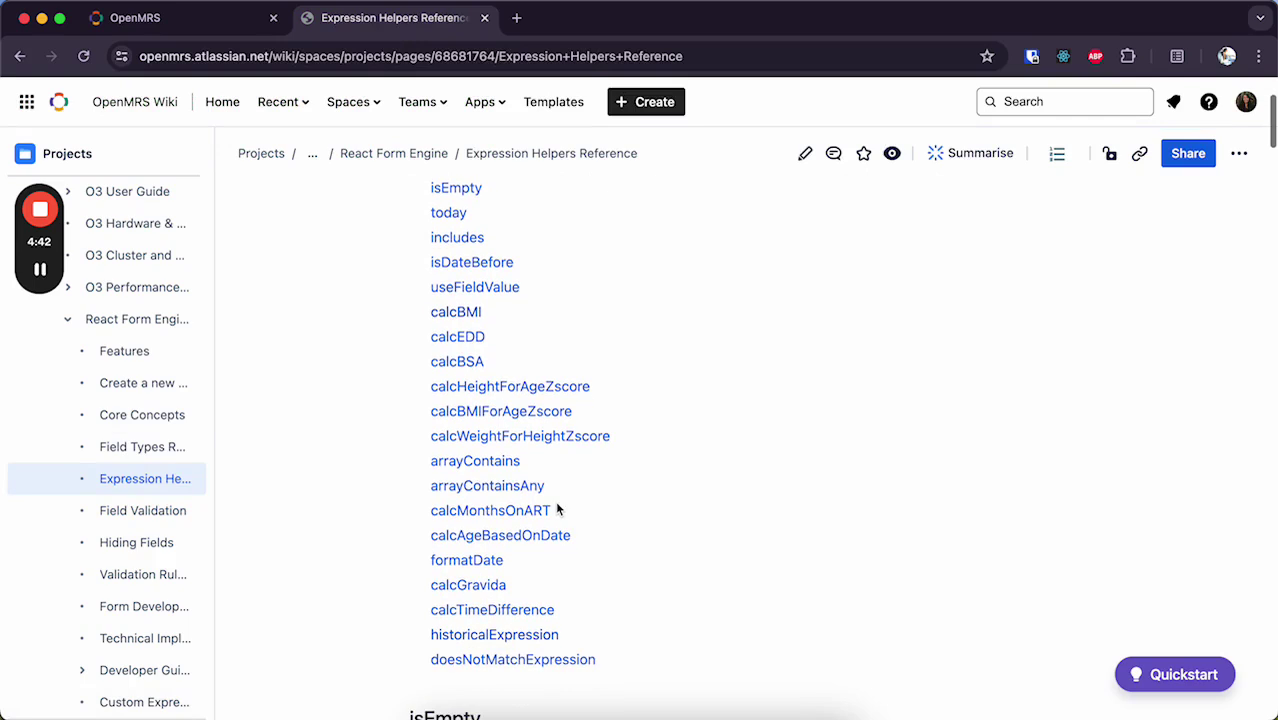
pyautogui.click(462, 313)
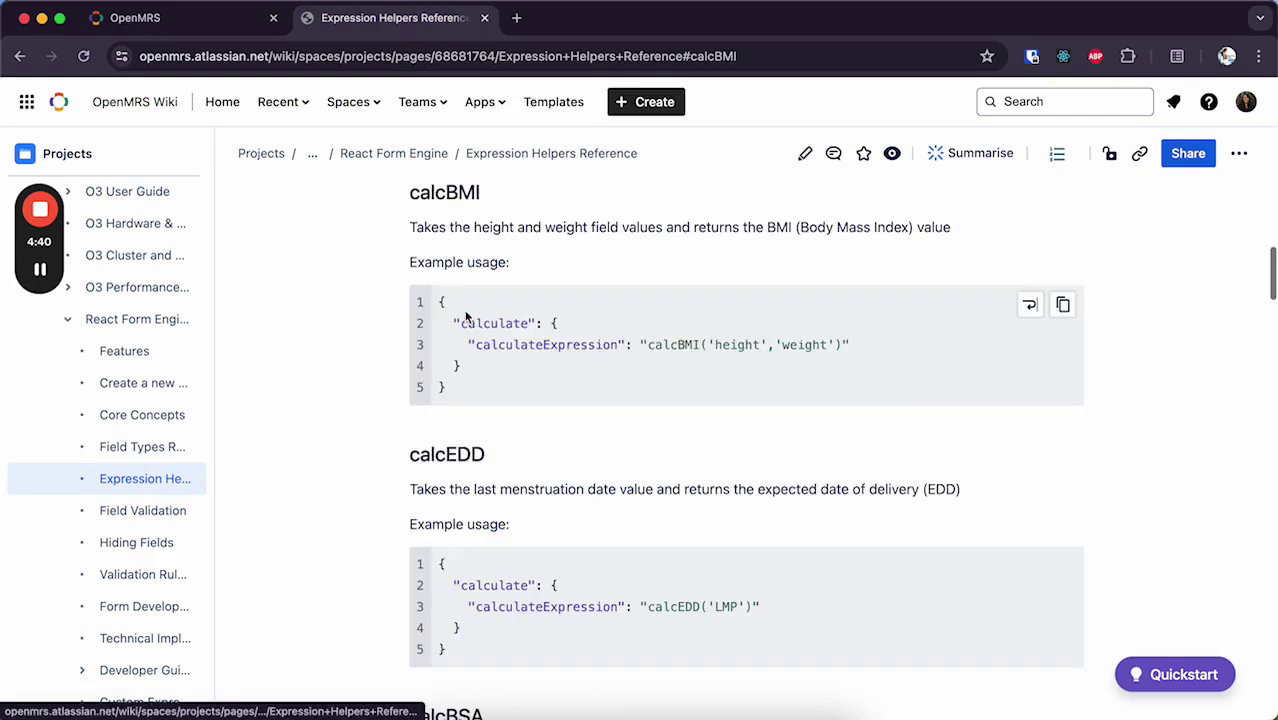
# Enter Height 146 cm and Weight 46 kg in the preview so BMI computes 21.6
pyautogui.click(197, 24)
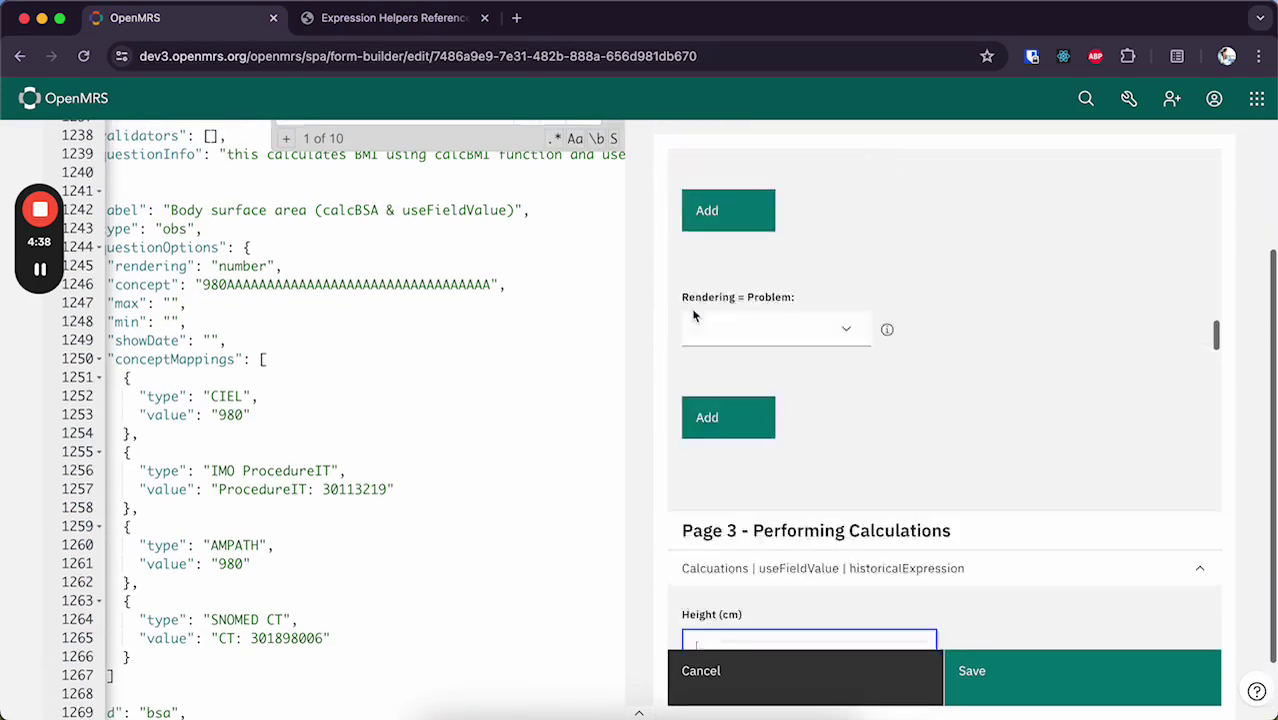
pyautogui.scroll(5, 736, 491)
pyautogui.scroll(-5, 736, 491)
pyautogui.scroll(-6, 734, 491)
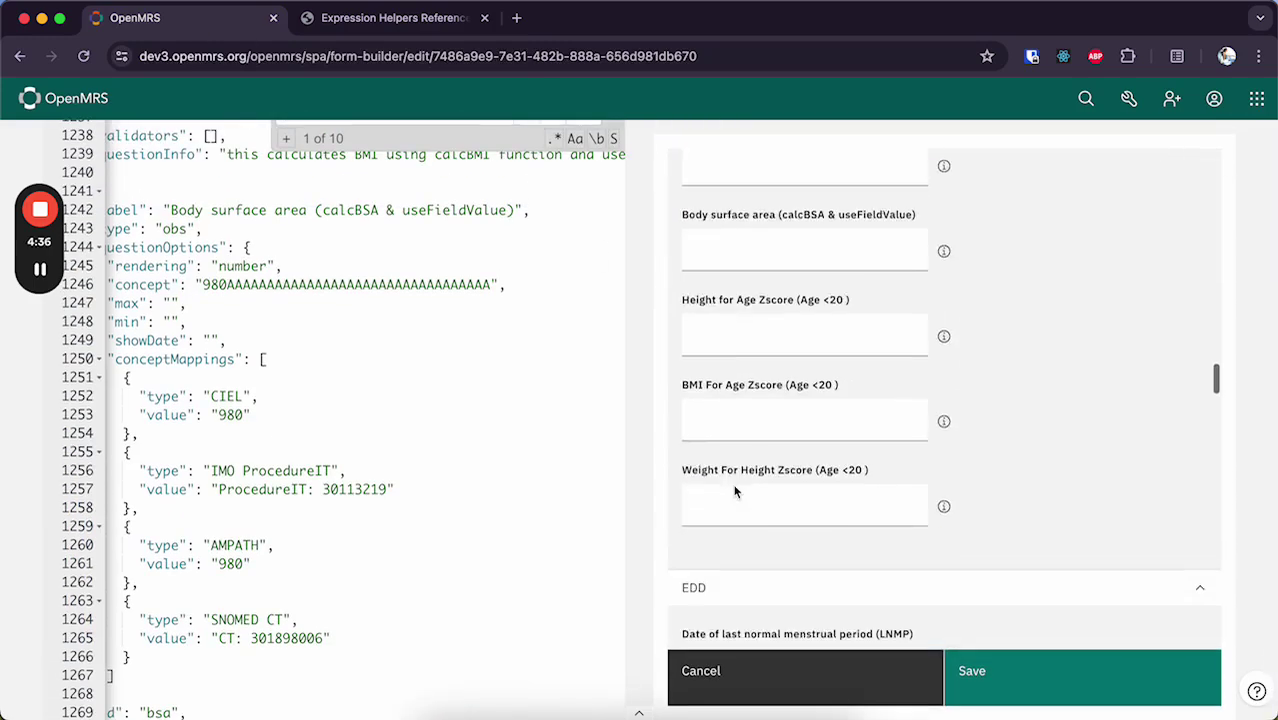
pyautogui.scroll(3, 734, 491)
pyautogui.write('40')
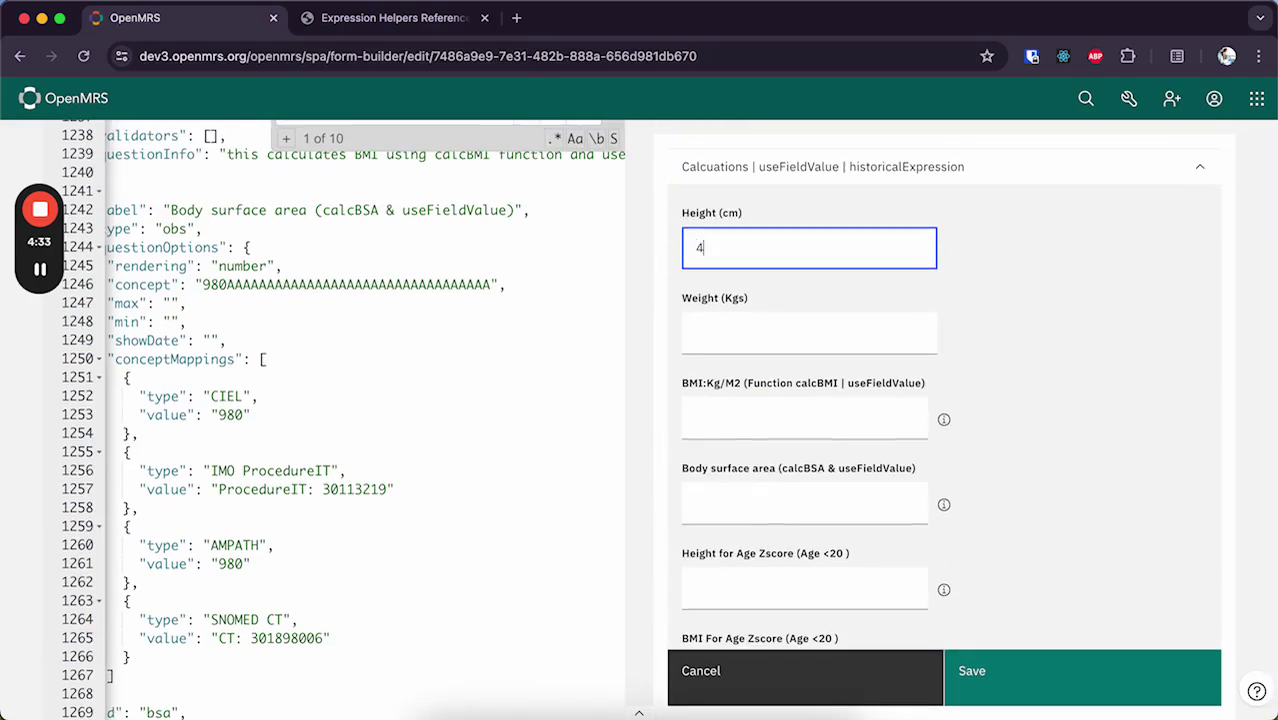
pyautogui.press('BackSpace')
pyautogui.press('BackSpace')
pyautogui.write('46')
pyautogui.click(765, 337)
pyautogui.write('46')
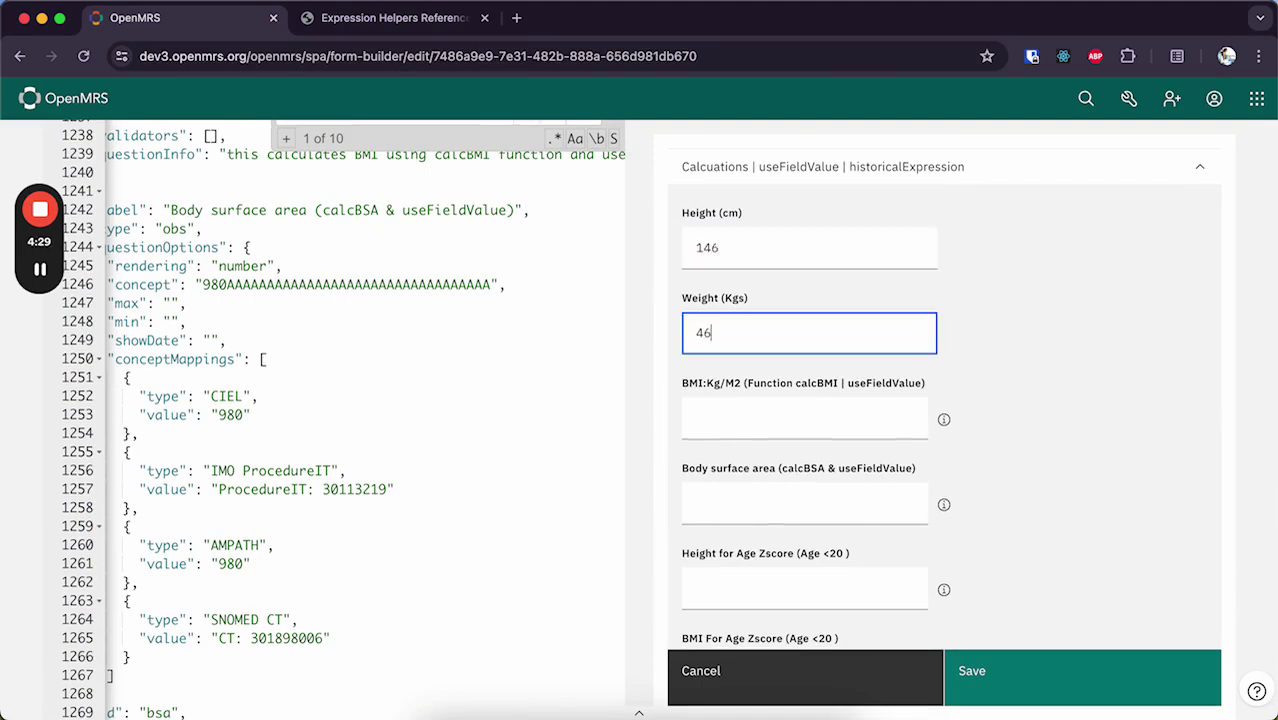
pyautogui.click(937, 400)
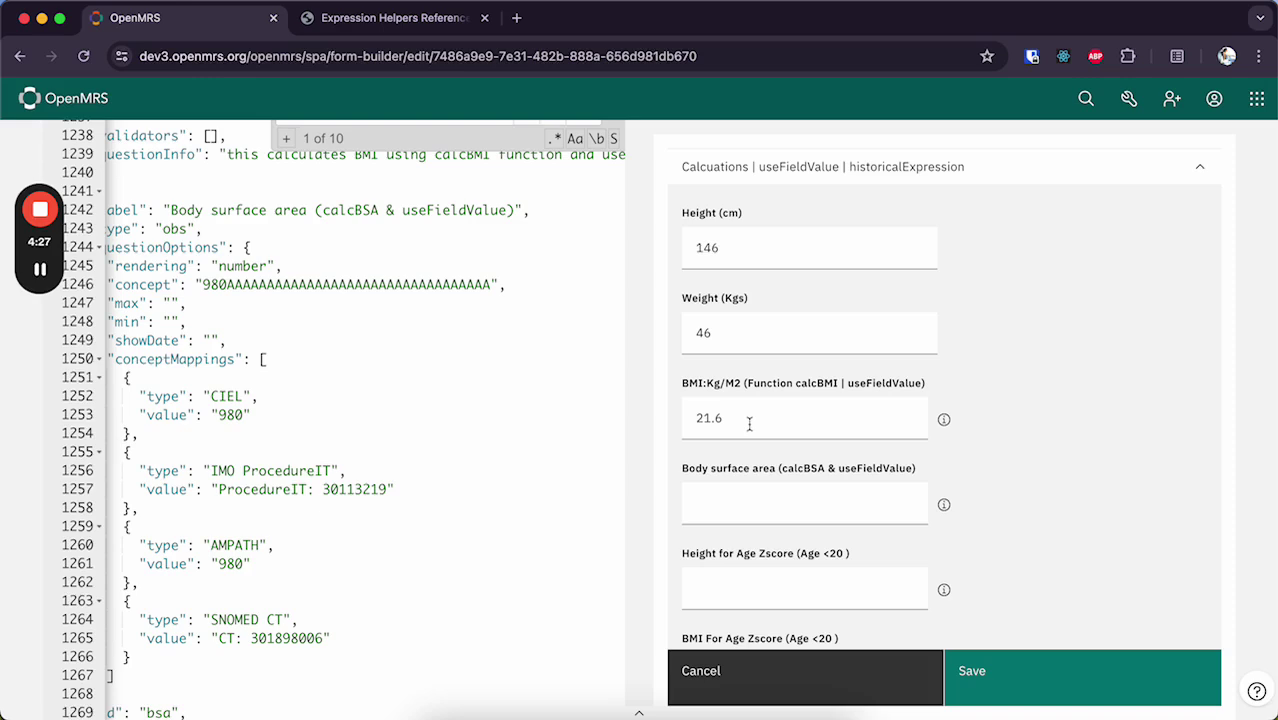